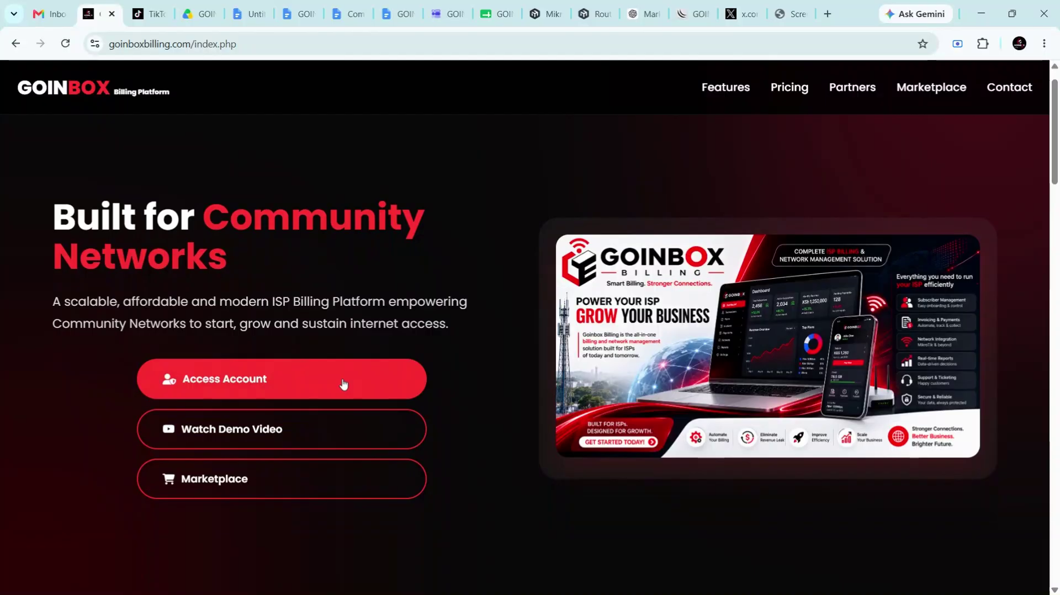
# Go from the GOINBOX home page to the login page via Access Account
pyautogui.click(343, 383)
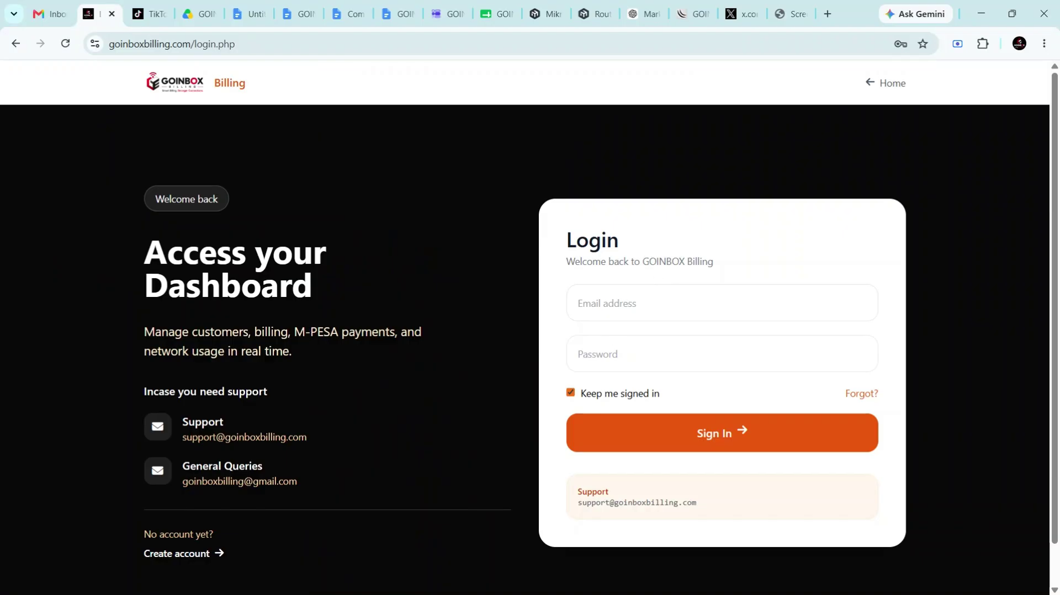
pyautogui.scroll(-1, 645, 380)
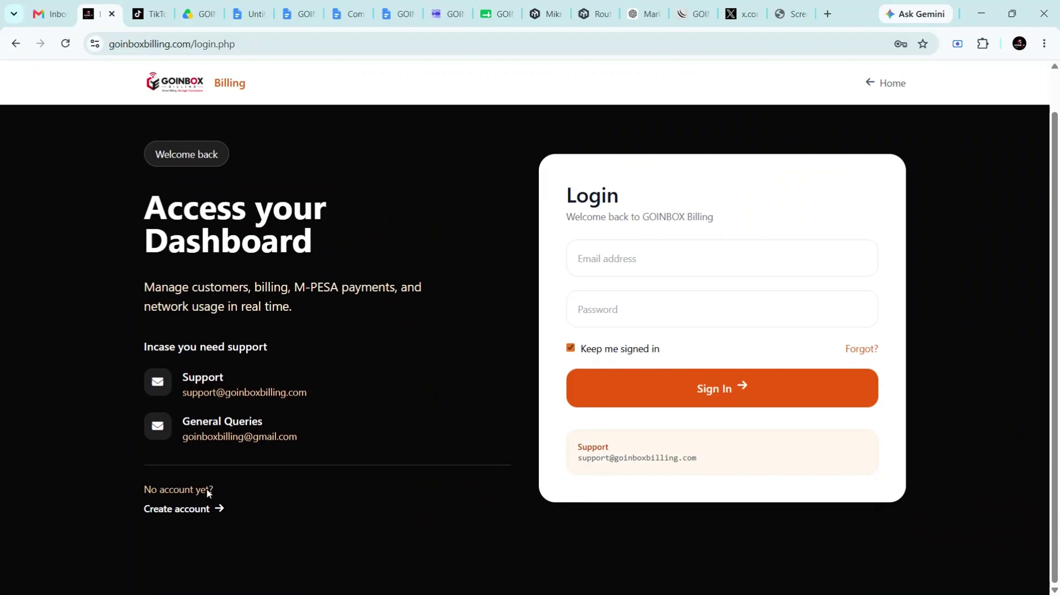
# Start a sign-up as Jamii Networks, filling in the e-mail, phone number and password
pyautogui.click(184, 518)
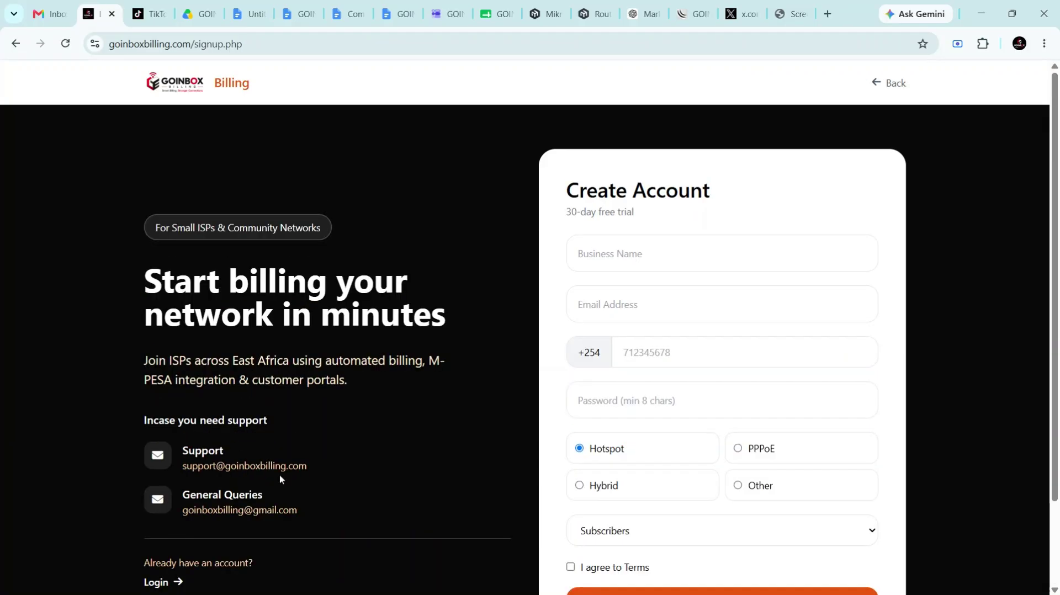
pyautogui.click(704, 253)
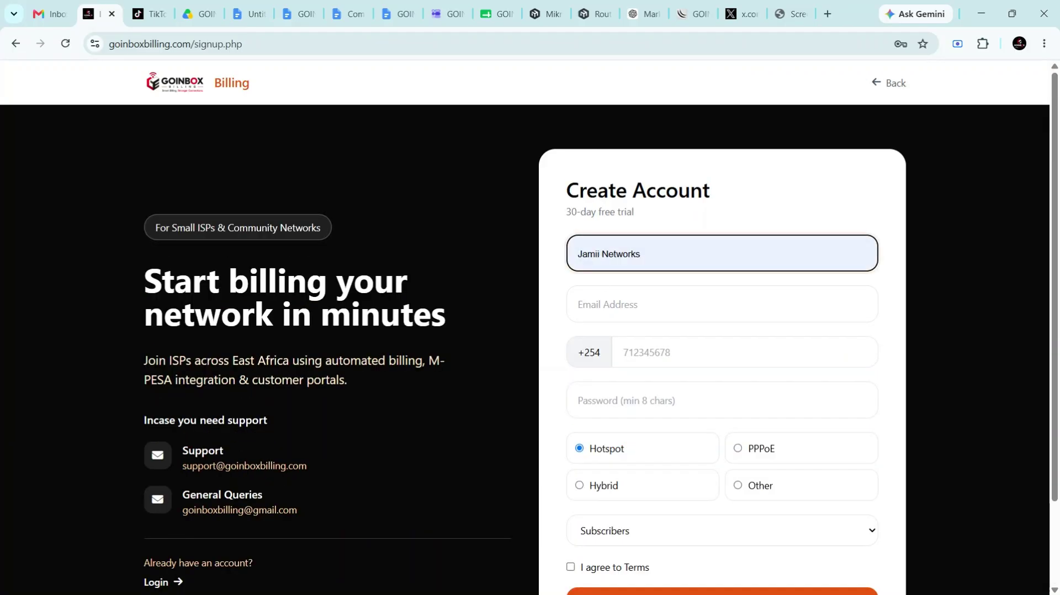
pyautogui.click(663, 292)
pyautogui.click(663, 304)
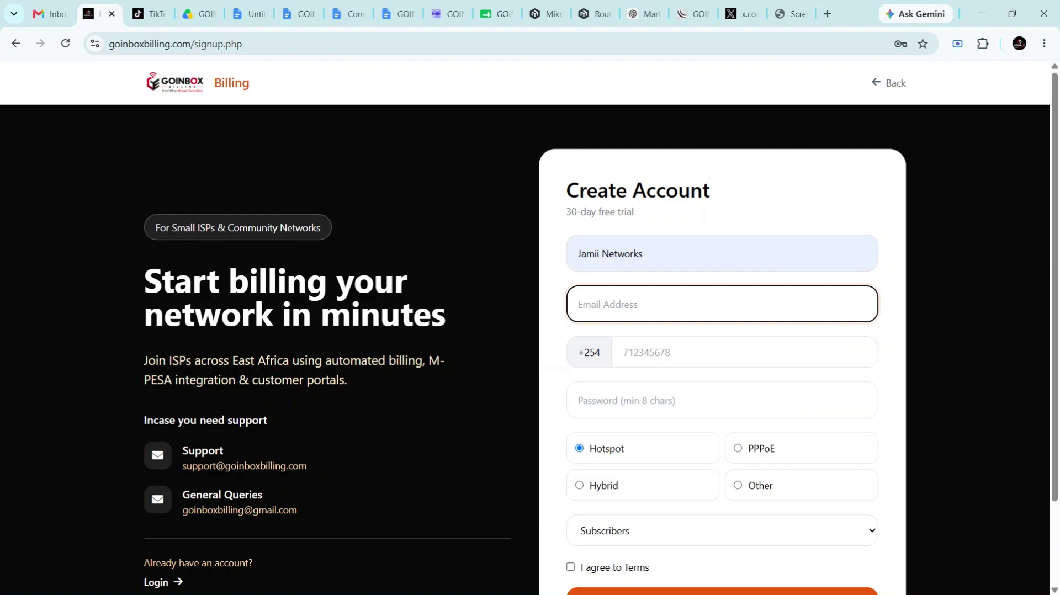
pyautogui.write('j')
pyautogui.press('Down')
pyautogui.press('Return')
pyautogui.press('Tab')
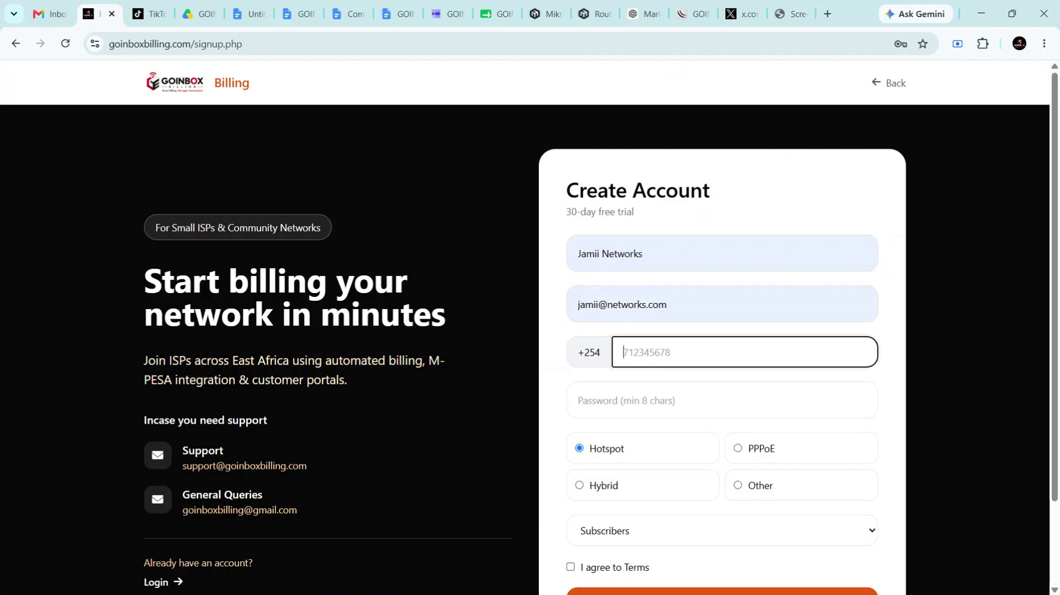
pyautogui.write('712345678')
pyautogui.press('Tab')
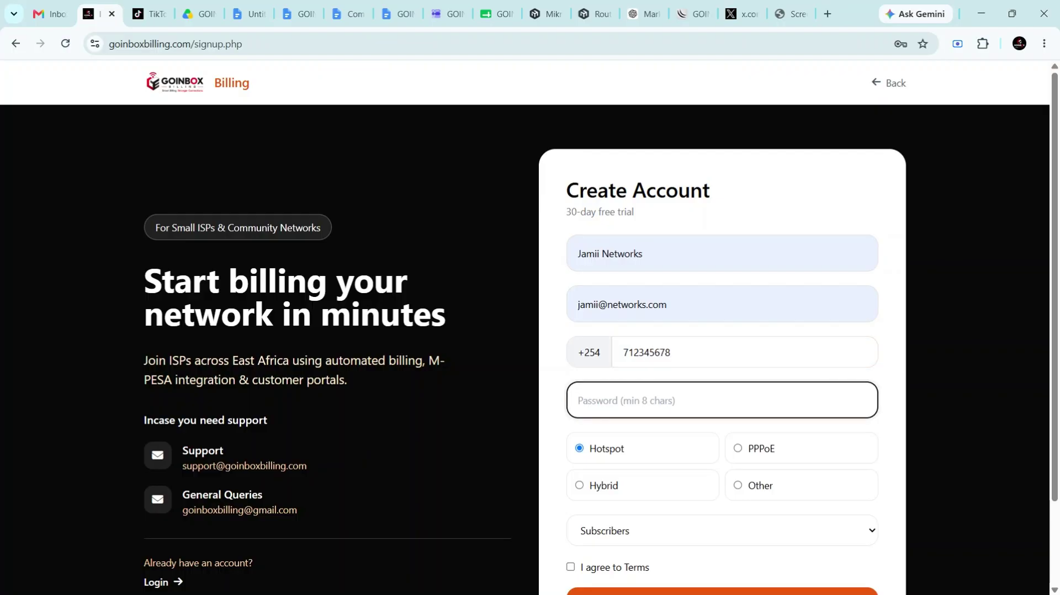
pyautogui.write('password12')
# Choose the 50-200 subscriber range, agree to the terms, and submit the registration
pyautogui.scroll(-2, 651, 464)
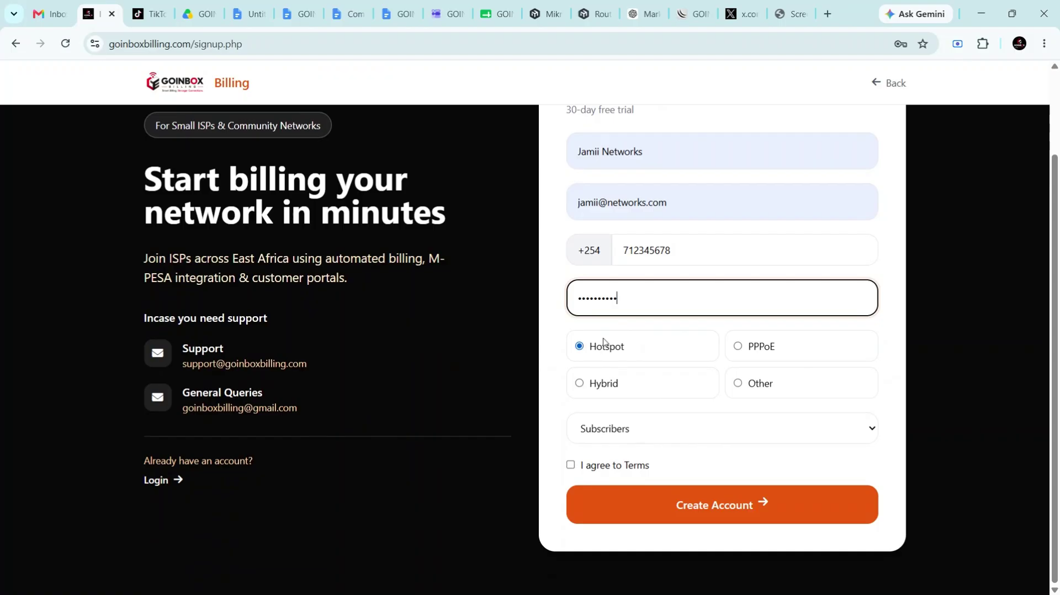
pyautogui.click(608, 441)
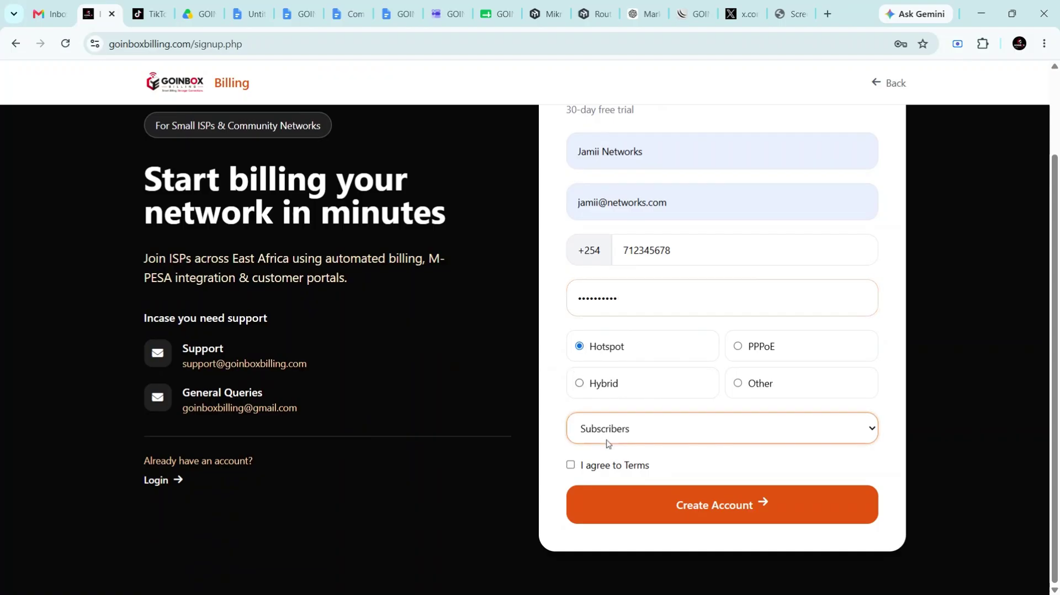
pyautogui.click(608, 474)
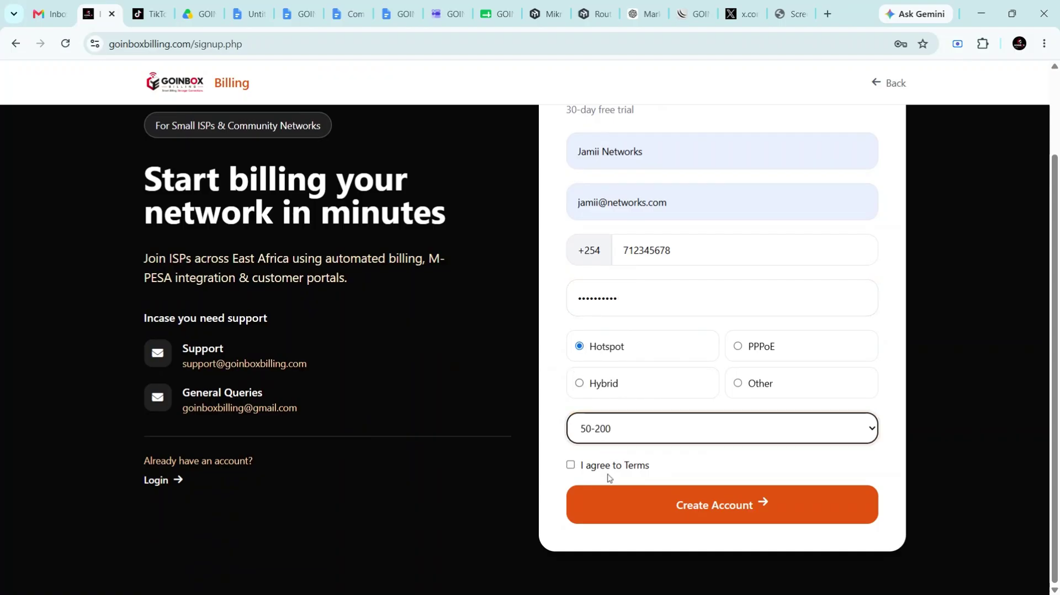
pyautogui.click(570, 465)
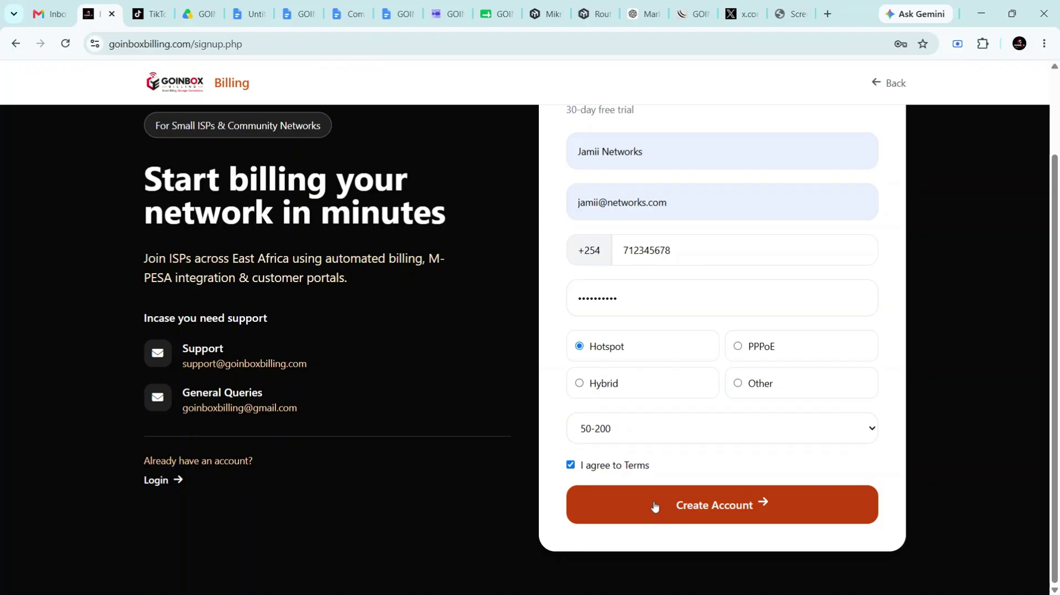
pyautogui.click(655, 506)
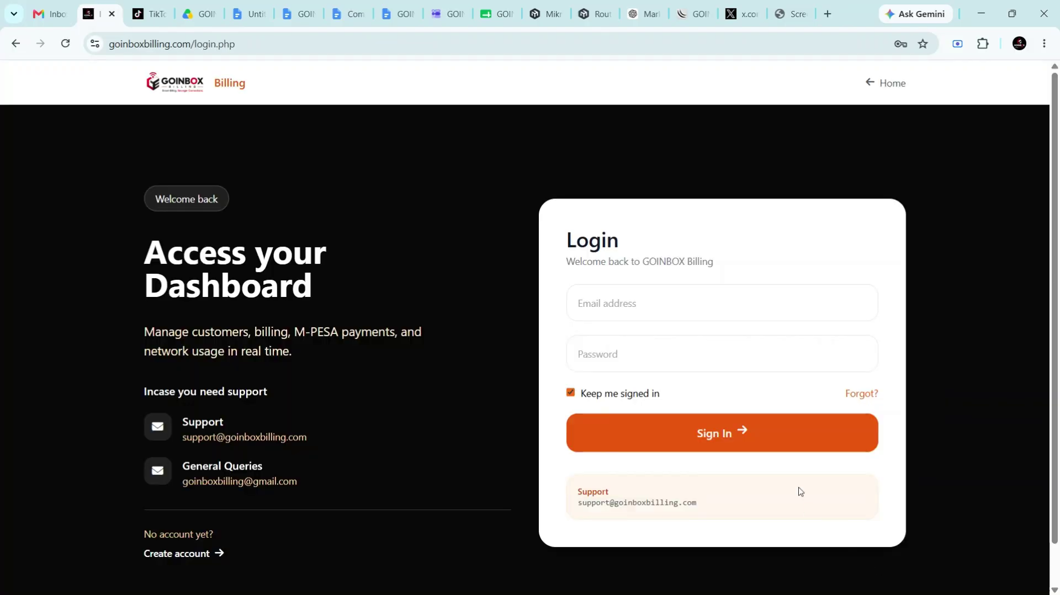
# Sign in with the saved e-mail suggestion and the account password
pyautogui.click(723, 303)
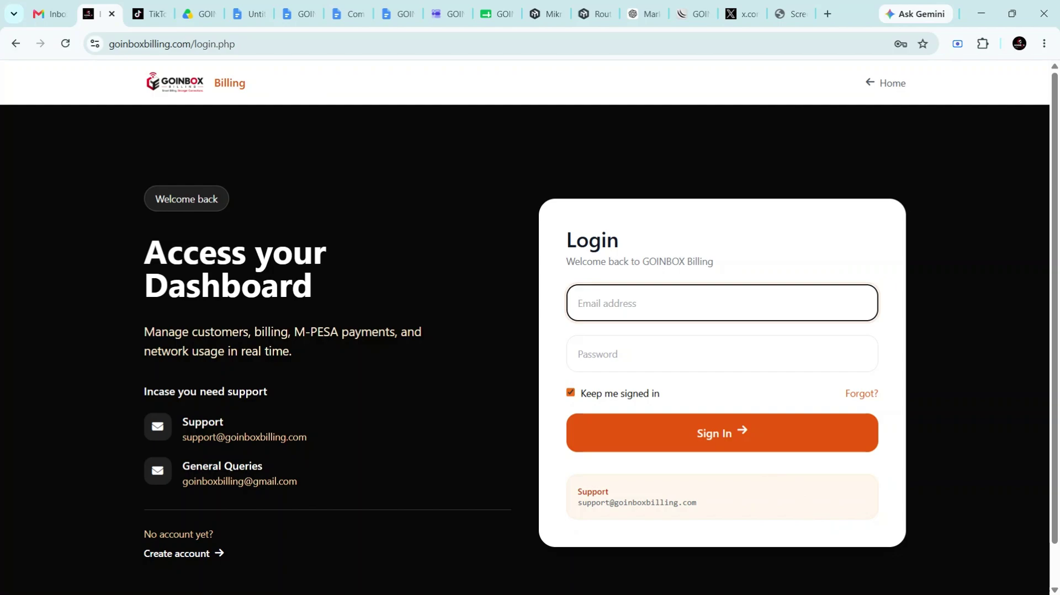
pyautogui.click(672, 329)
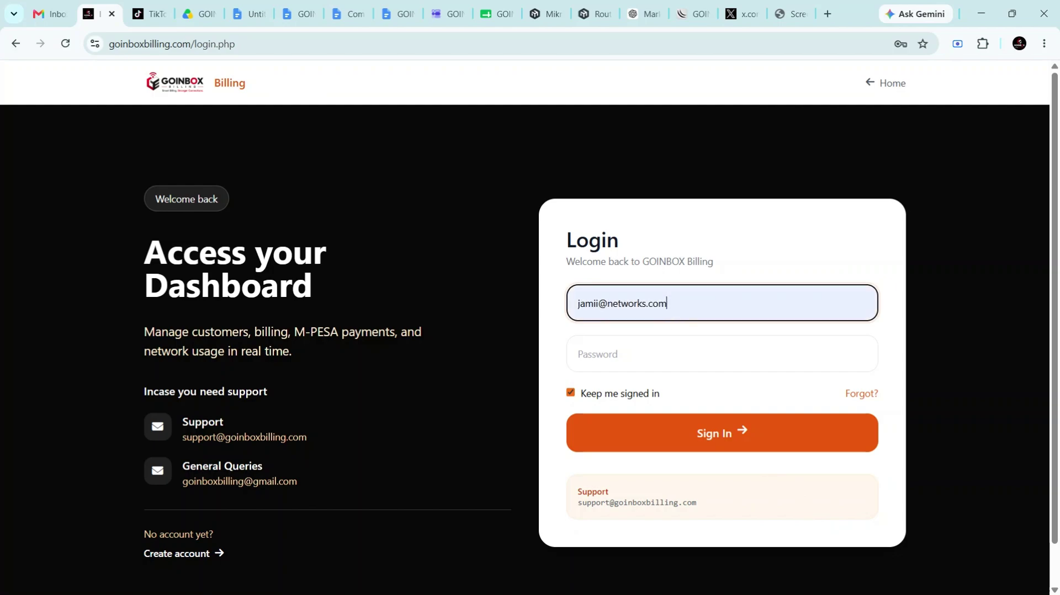
pyautogui.press('Tab')
pyautogui.write('••••••')
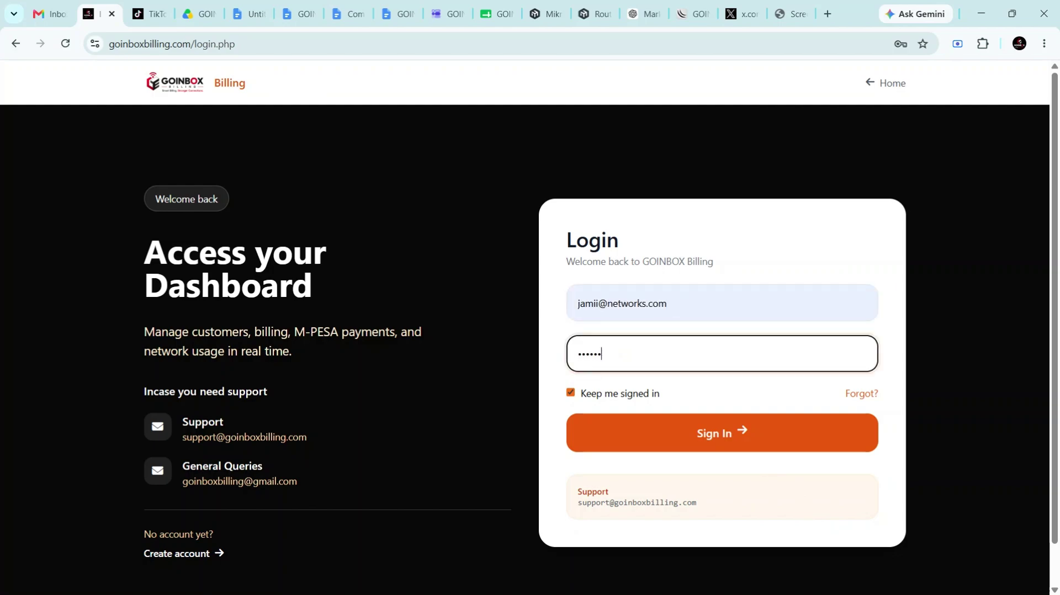
pyautogui.write('••••')
pyautogui.click(648, 423)
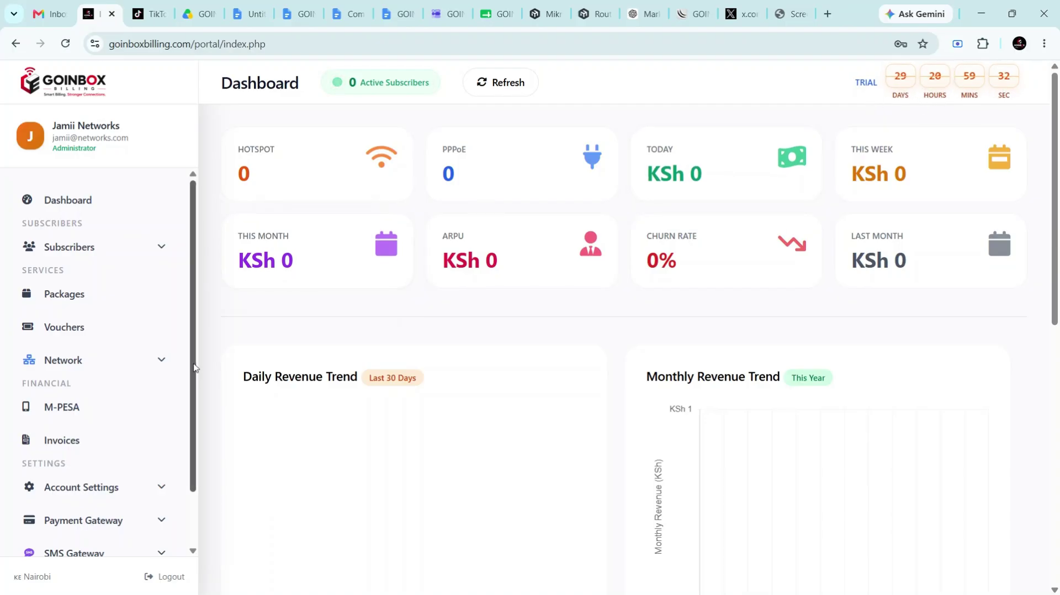
# Expand the Account Settings group in the dashboard sidebar
pyautogui.scroll(-2, 158, 422)
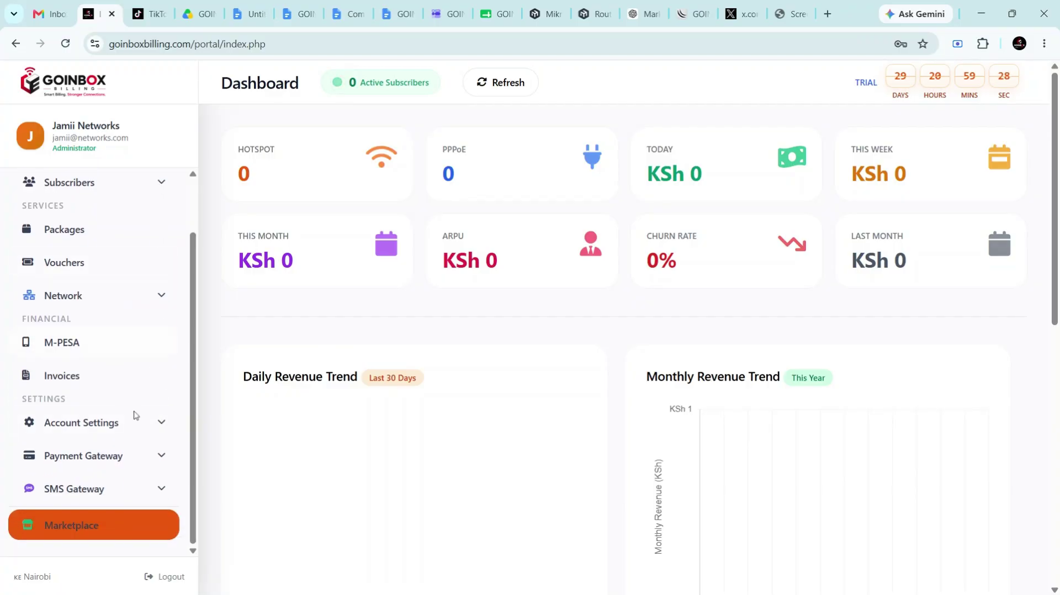
pyautogui.click(146, 433)
pyautogui.scroll(-3, 145, 432)
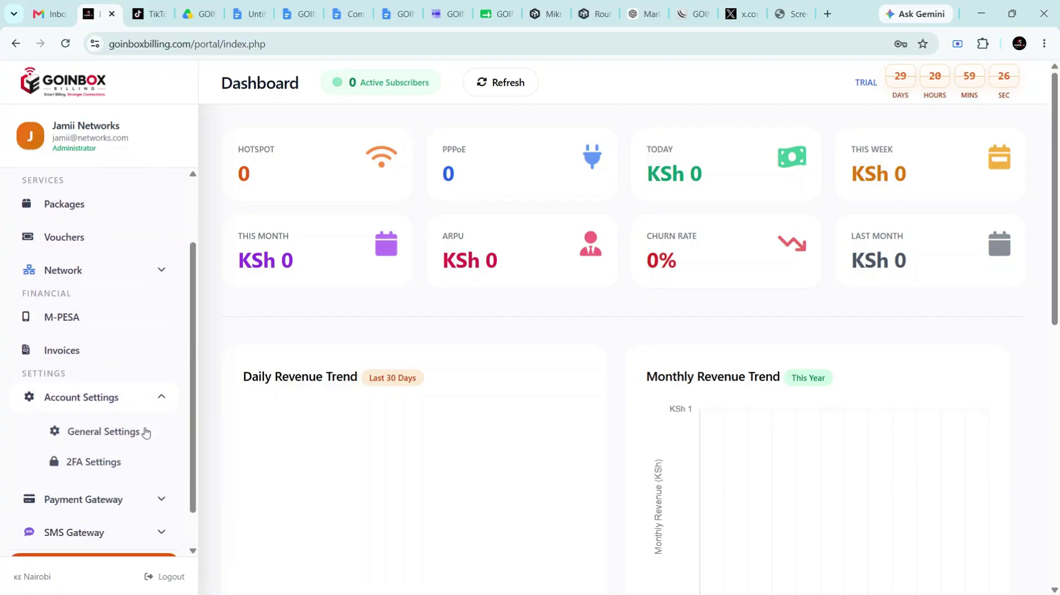
# Open General Settings and select the existing company name text
pyautogui.click(118, 393)
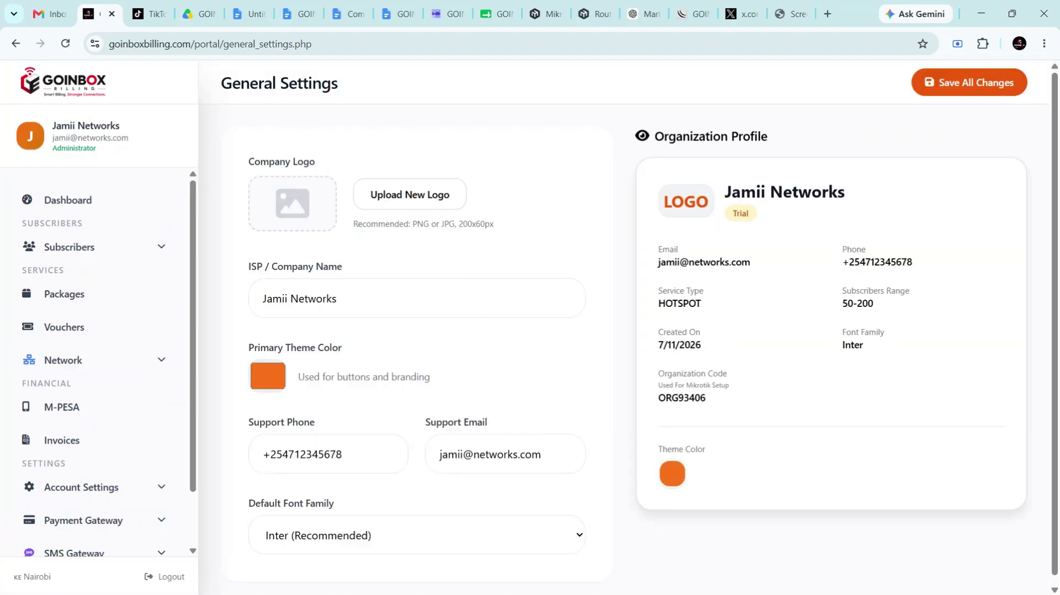
pyautogui.scroll(-1, 640, 322)
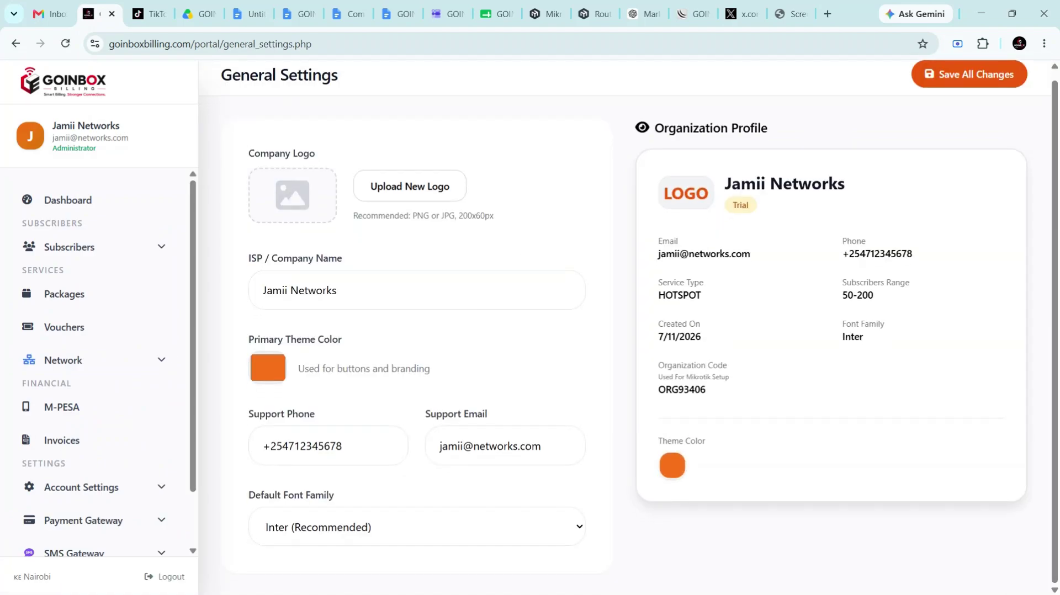
pyautogui.tripleClick(299, 291)
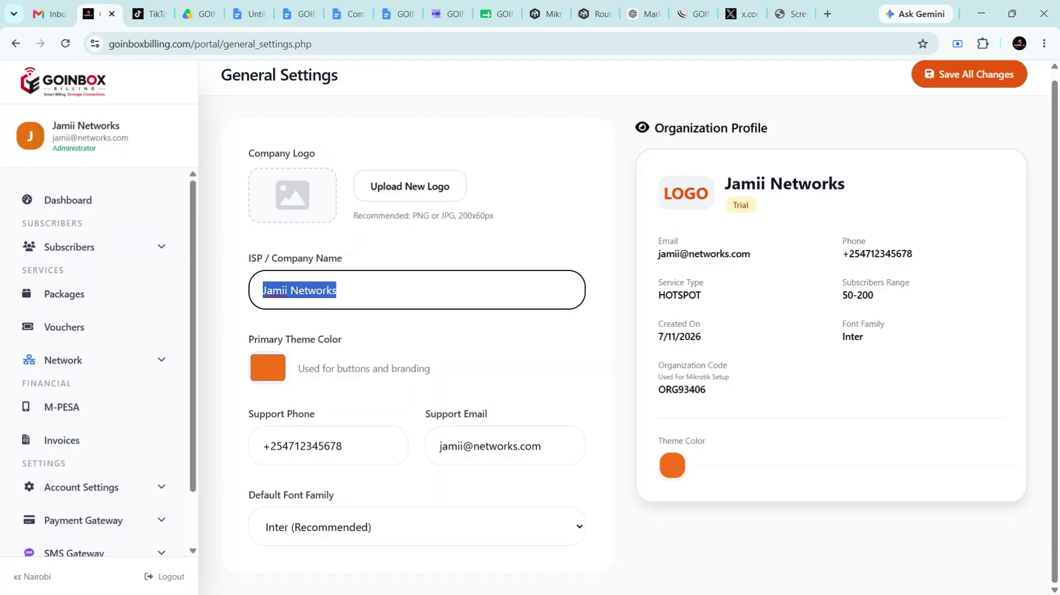
pyautogui.click(338, 290)
pyautogui.moveTo(338, 290); pyautogui.dragTo(261, 291)
# Upload a new company logo file and save all general settings changes
pyautogui.click(393, 193)
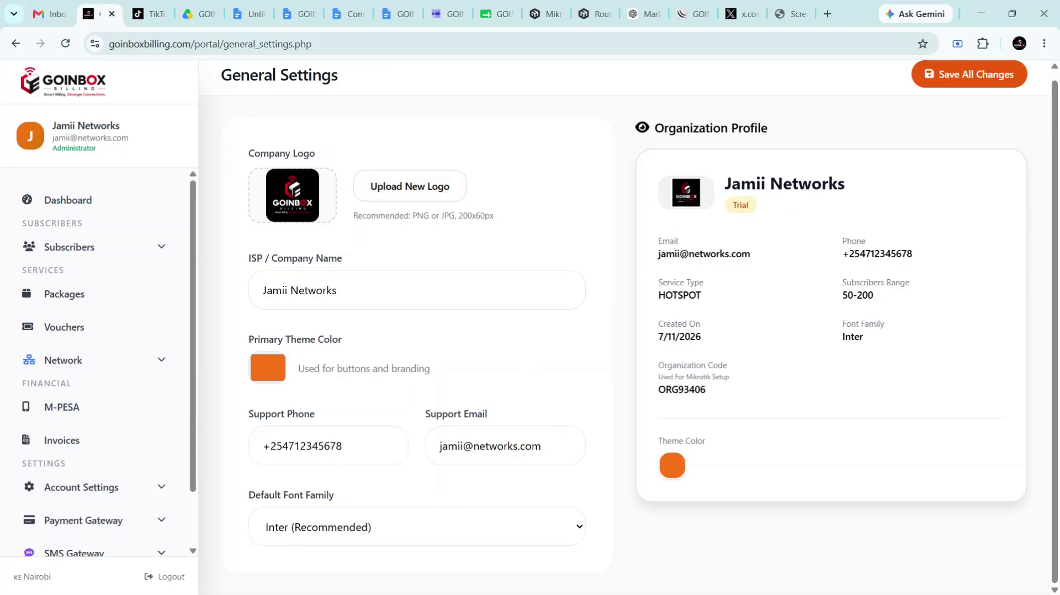
pyautogui.moveTo(459, 216); pyautogui.dragTo(476, 216)
pyautogui.click(952, 80)
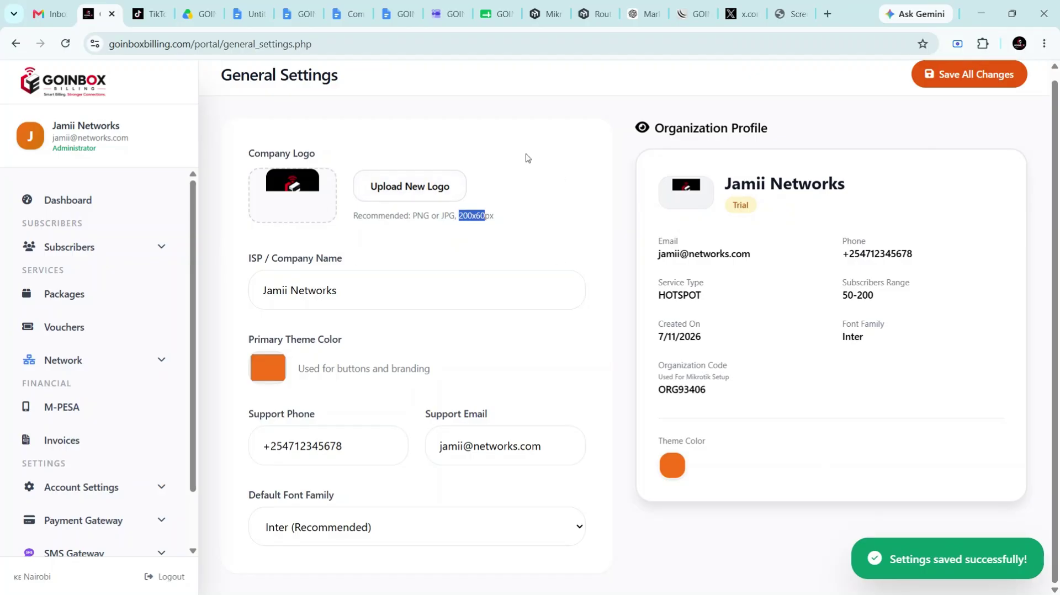
pyautogui.click(530, 220)
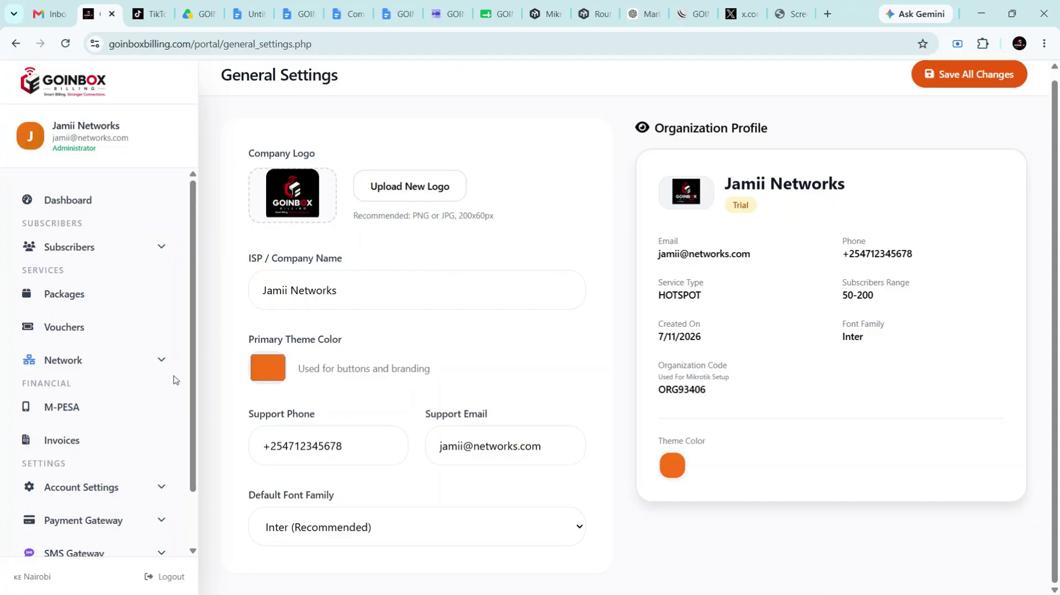
pyautogui.scroll(-1, 165, 402)
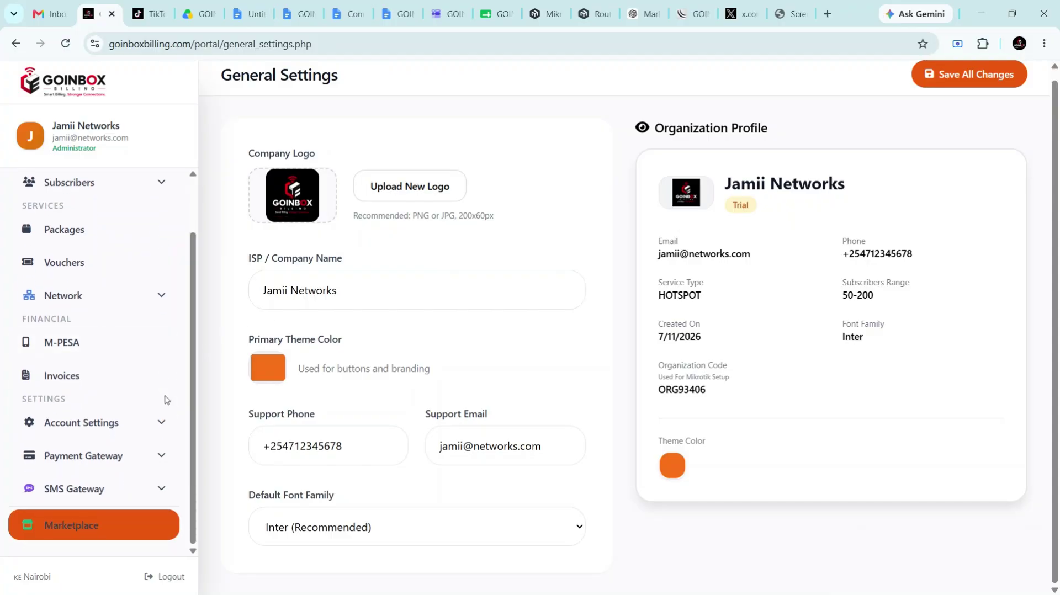
# Start a new zone under Network > Zones named Zone1
pyautogui.scroll(1, 166, 401)
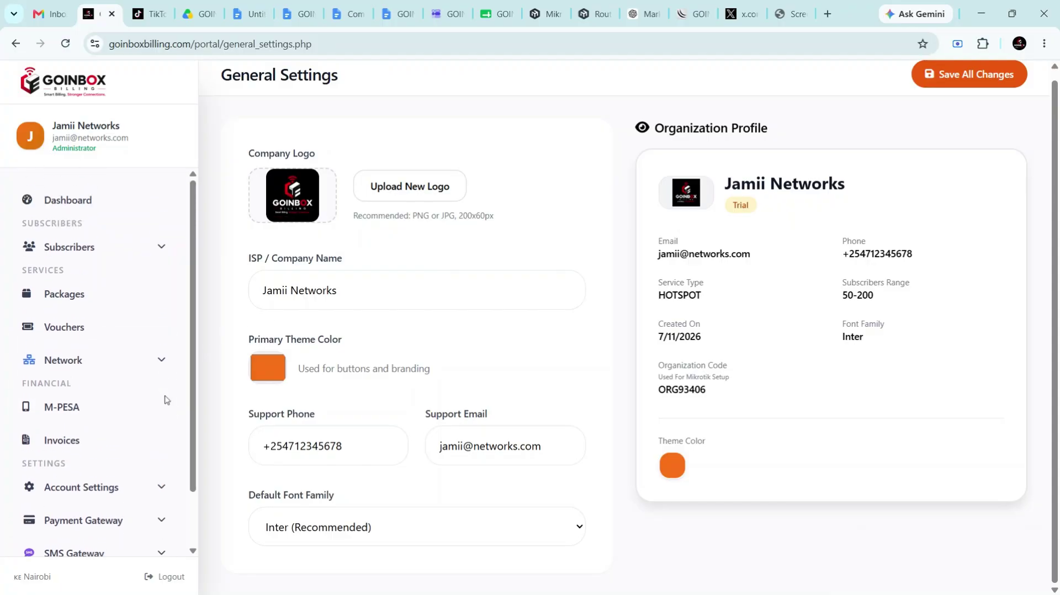
pyautogui.click(162, 364)
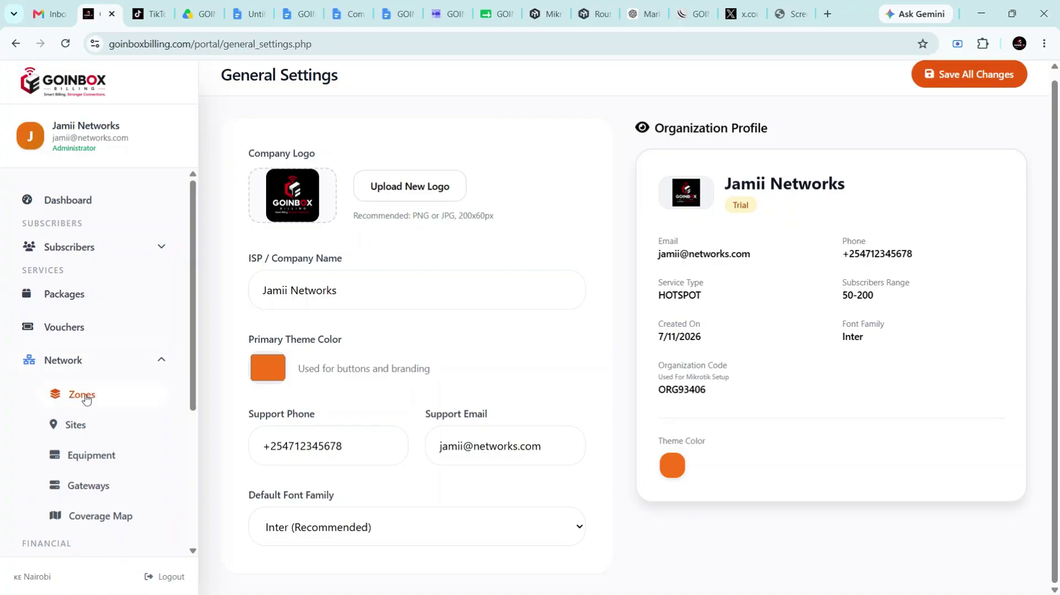
pyautogui.click(86, 399)
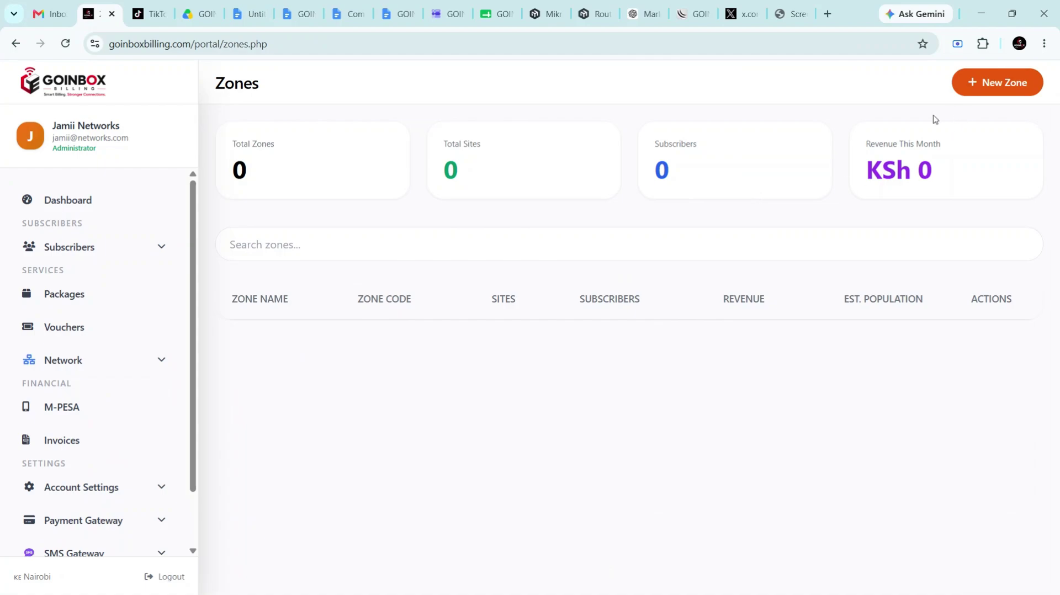
pyautogui.click(970, 92)
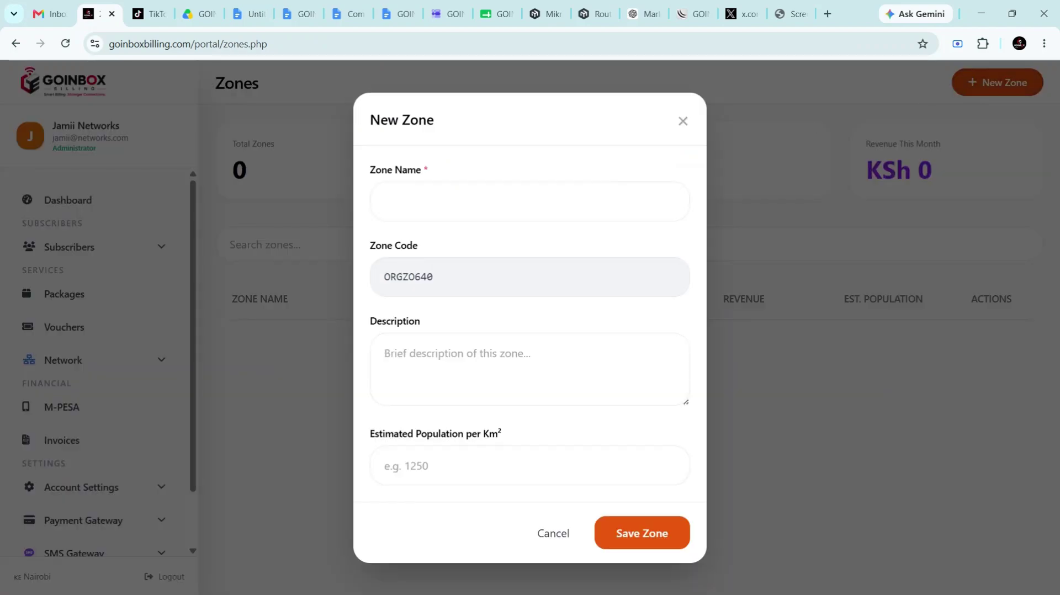
pyautogui.click(475, 201)
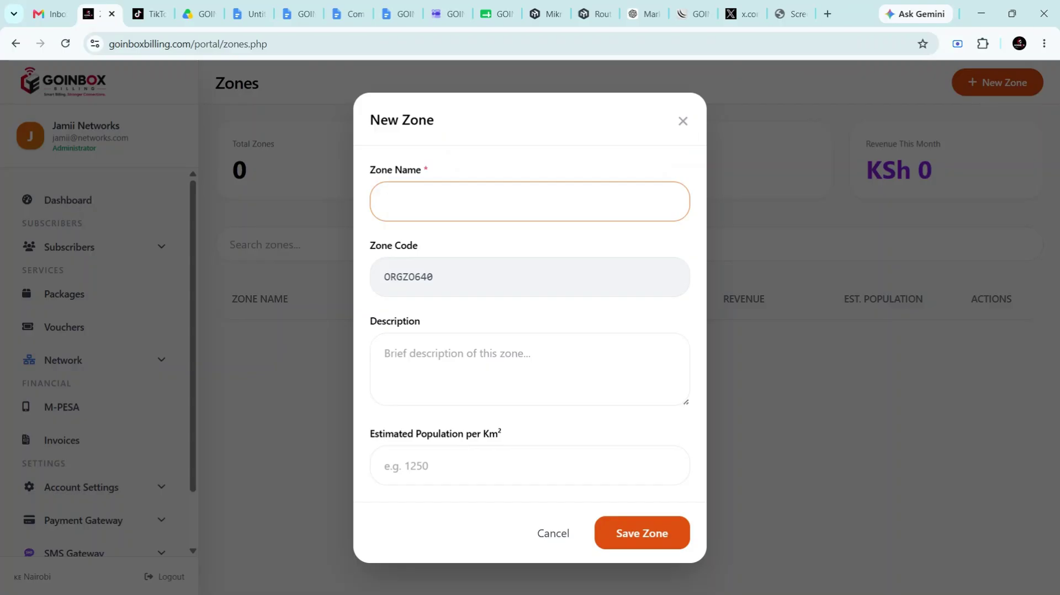
pyautogui.write('Zone1')
# Give Zone1 the description 'Main zone' and population 14000, then save it
pyautogui.click(475, 364)
pyautogui.write('Ge')
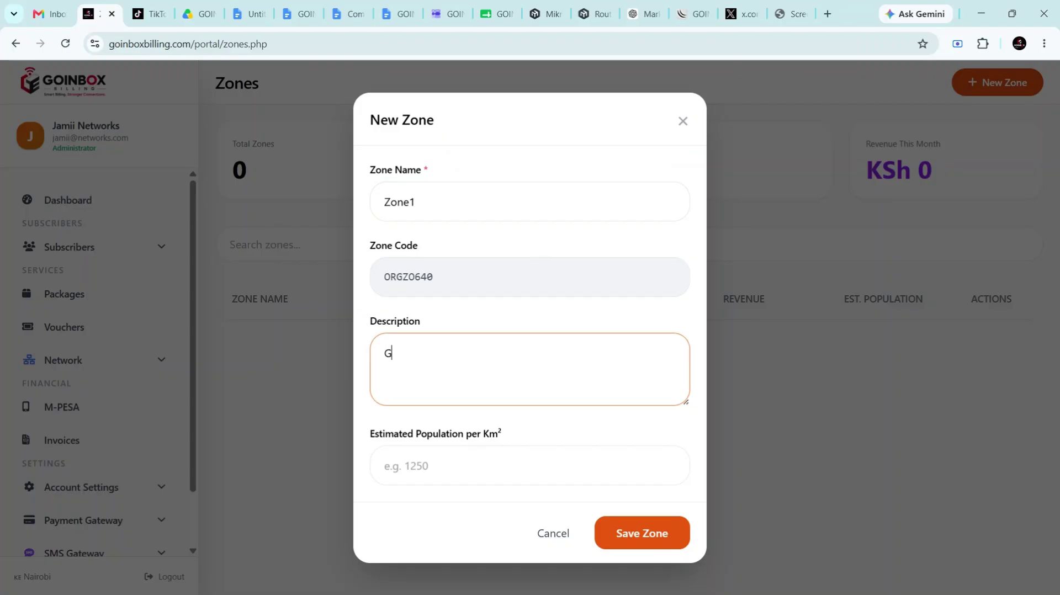
pyautogui.press('BackSpace')
pyautogui.press('BackSpace')
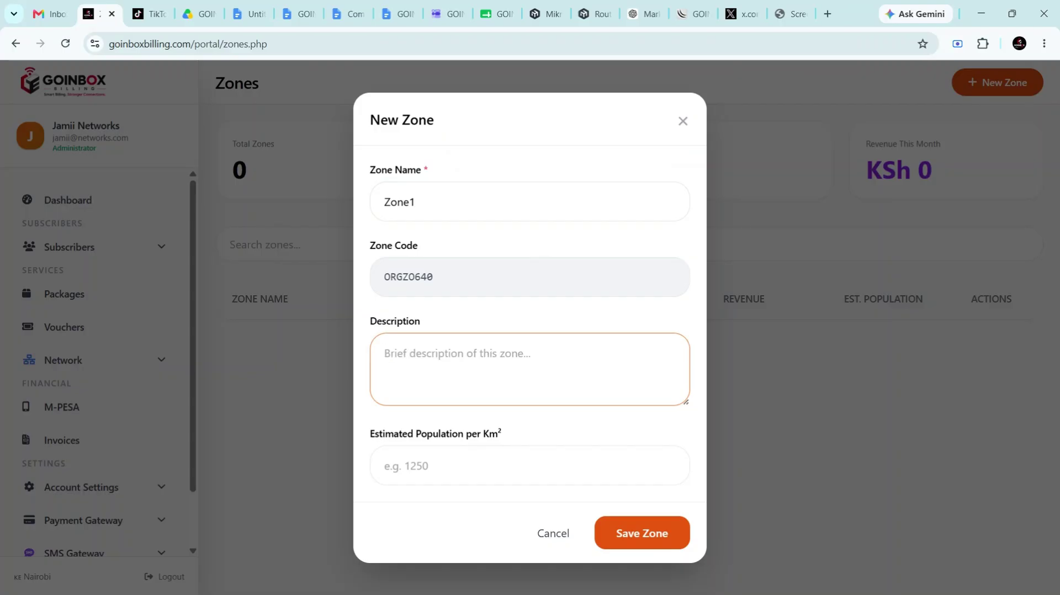
pyautogui.write('Main')
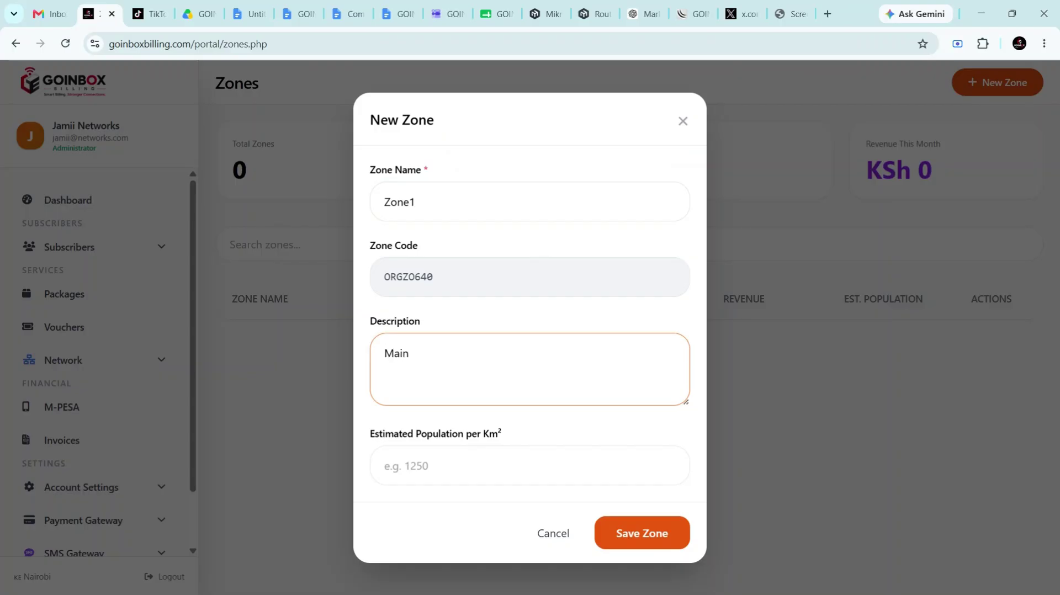
pyautogui.write(' zone')
pyautogui.click(430, 466)
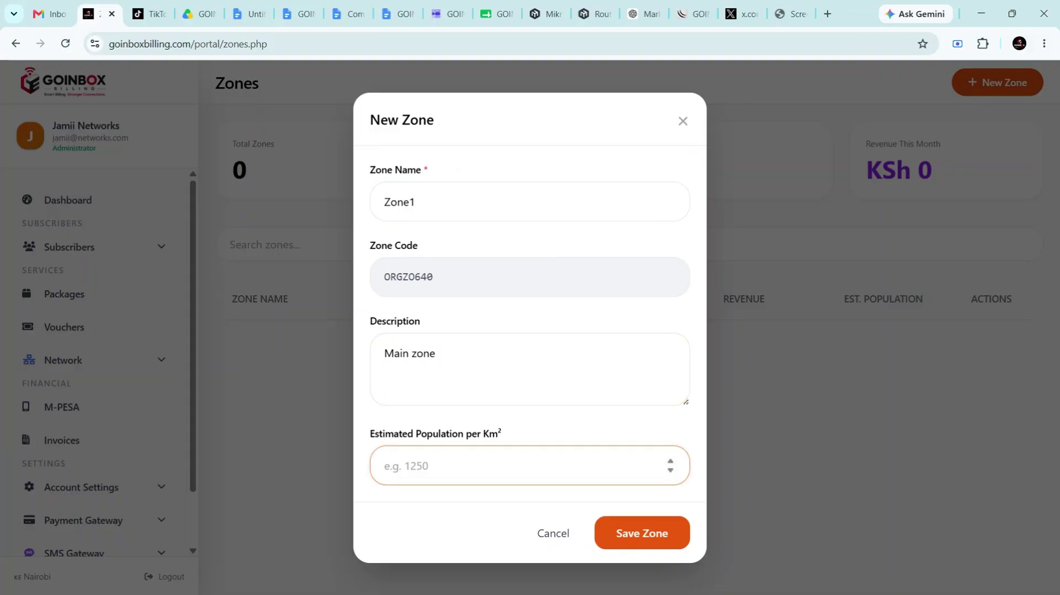
pyautogui.write('14000')
pyautogui.click(636, 546)
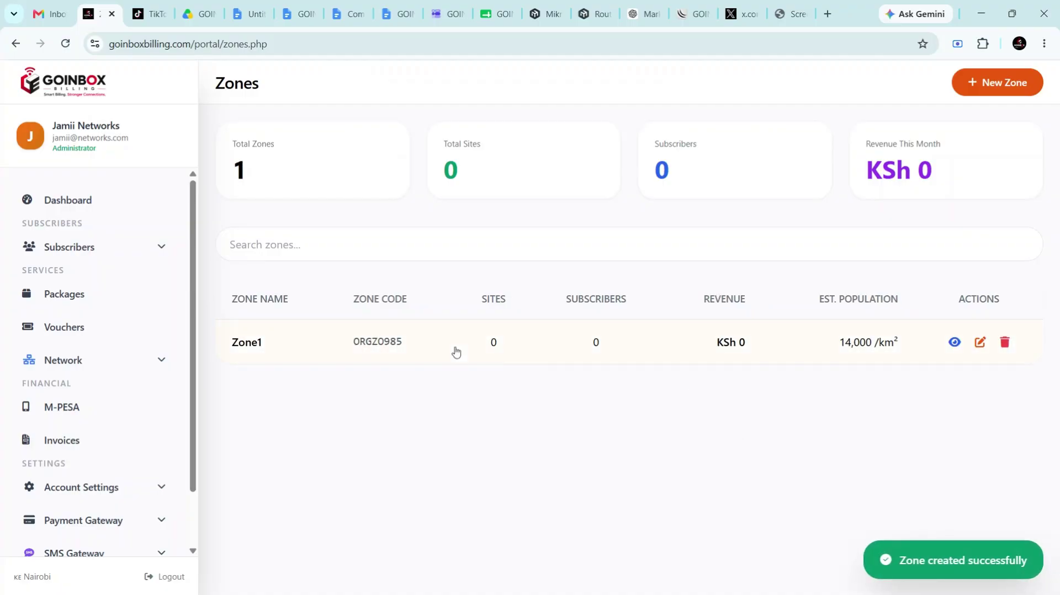
pyautogui.scroll(-1, 145, 414)
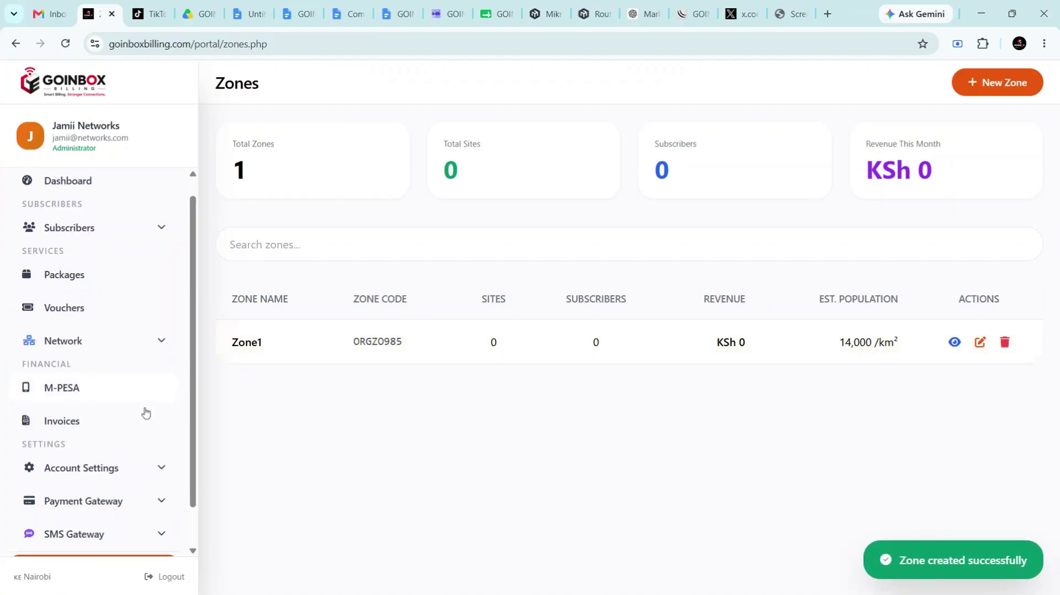
pyautogui.scroll(1, 145, 414)
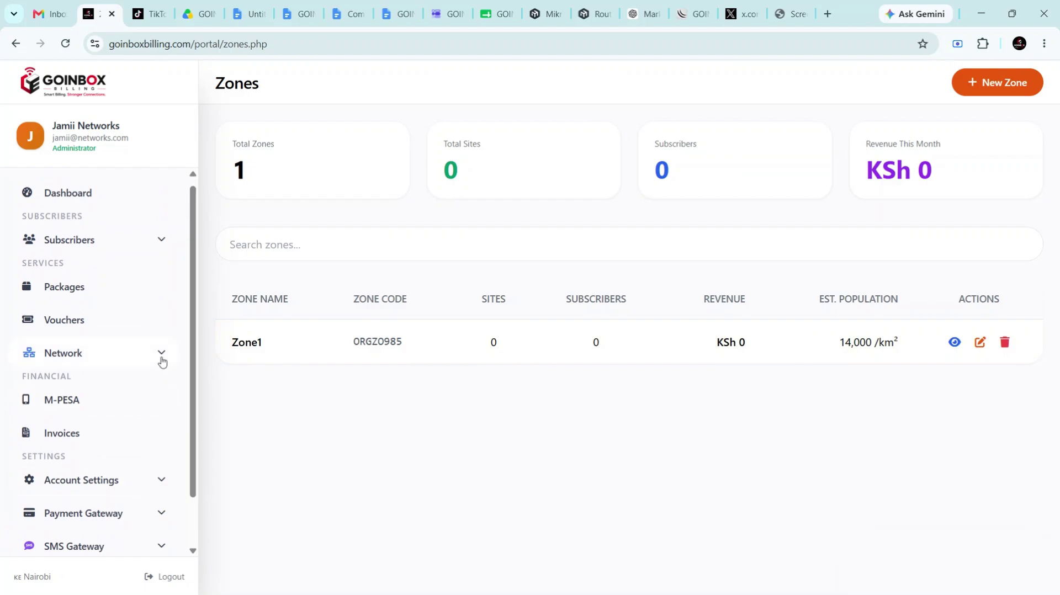
pyautogui.click(161, 359)
# Open the Sites list, then open and dismiss the Add New Site form unsaved
pyautogui.click(82, 423)
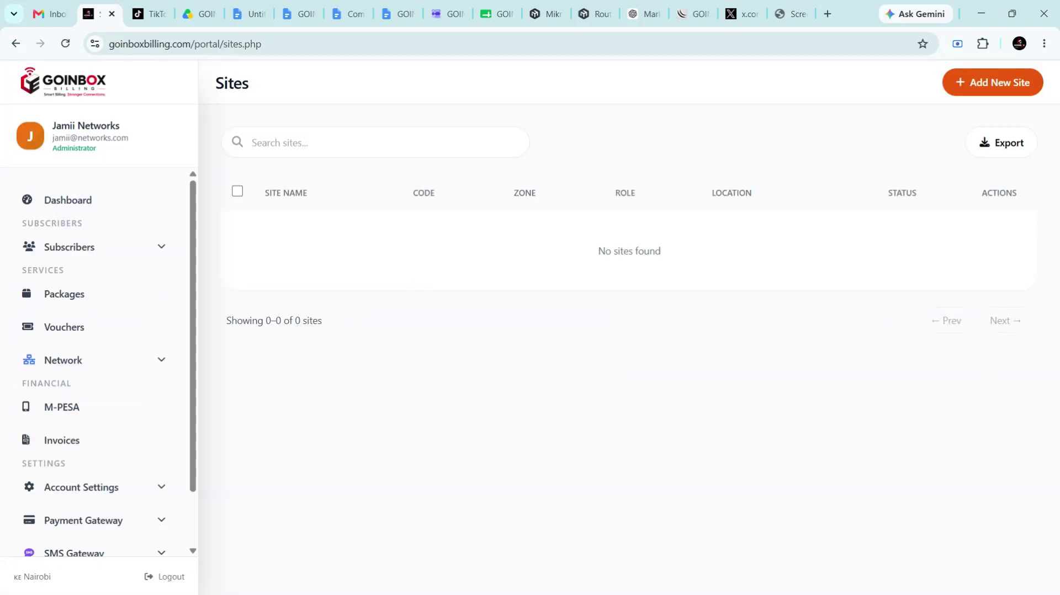
pyautogui.click(967, 97)
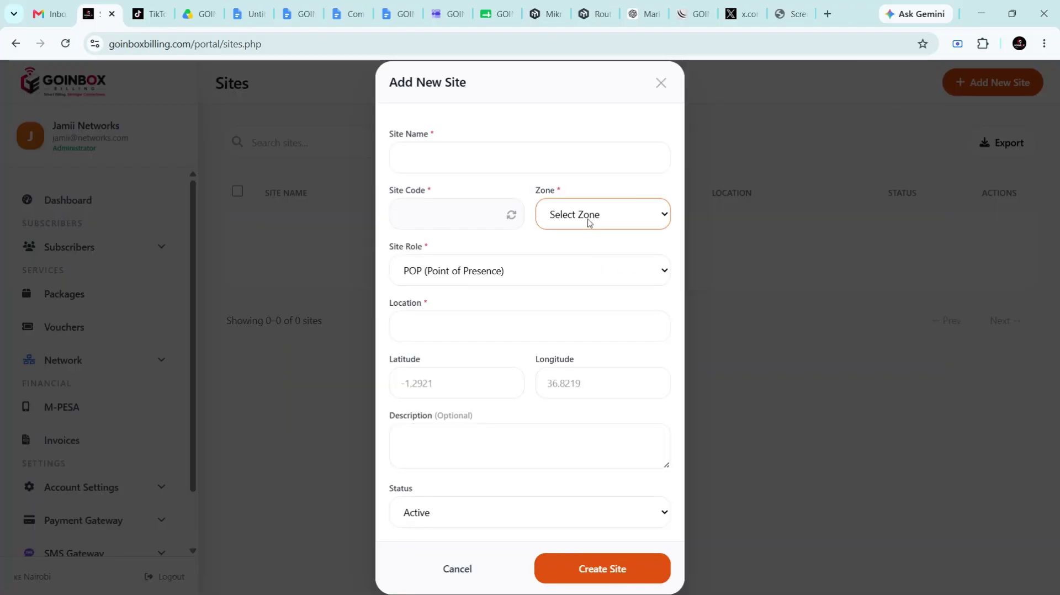
pyautogui.click(661, 83)
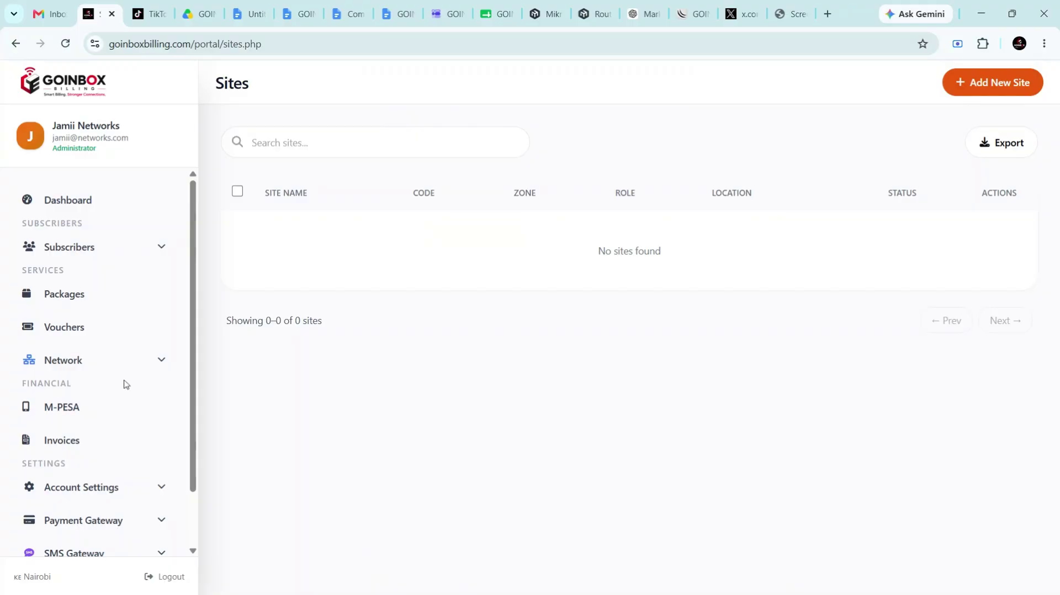
# On MikroTik Monitoring, open Add MikroTik, check the available sites, and cancel
pyautogui.scroll(-2, 123, 382)
pyautogui.click(162, 297)
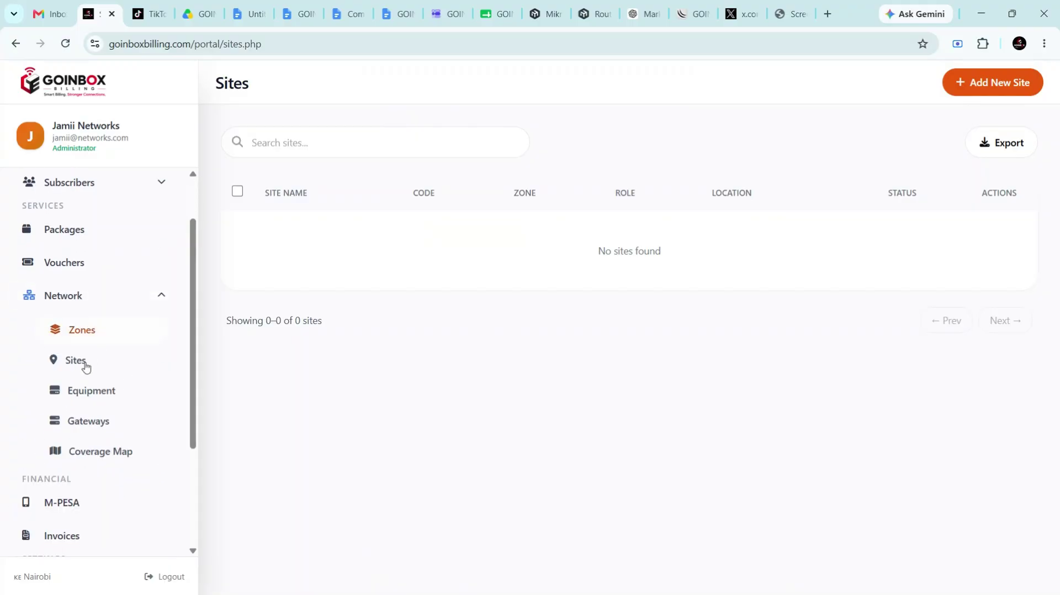
pyautogui.click(92, 427)
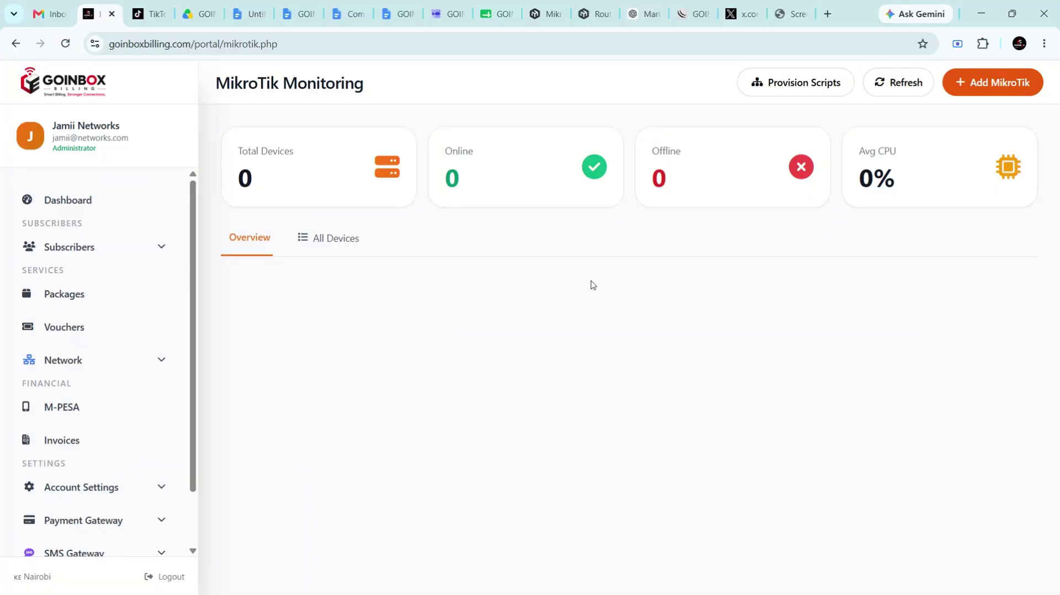
pyautogui.click(1014, 84)
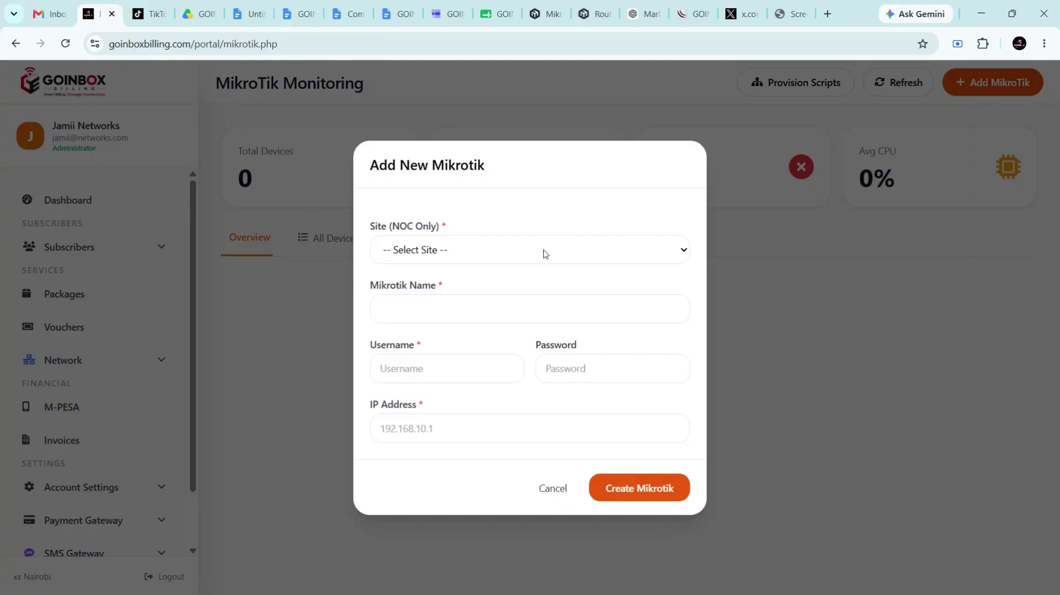
pyautogui.click(512, 261)
pyautogui.click(670, 251)
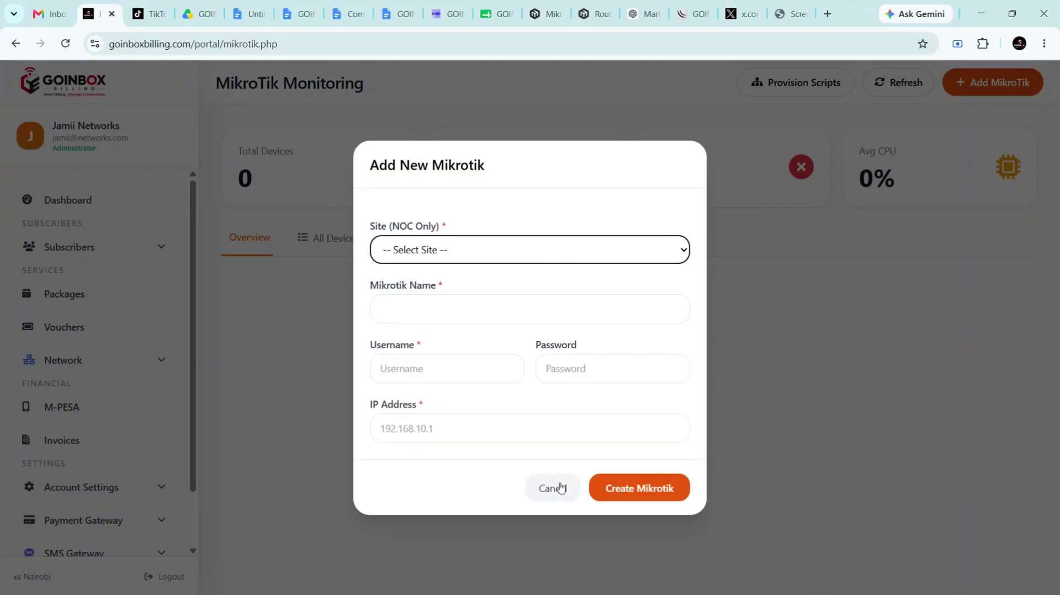
pyautogui.click(561, 488)
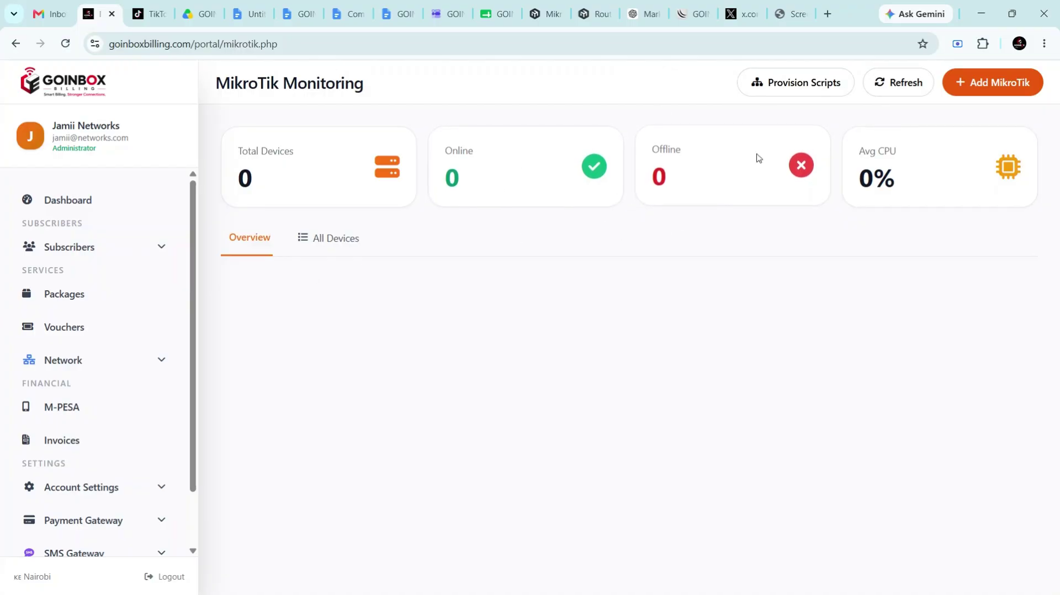
# Reopen and close the new router form, then launch the Provision Scripts wizard
pyautogui.click(966, 98)
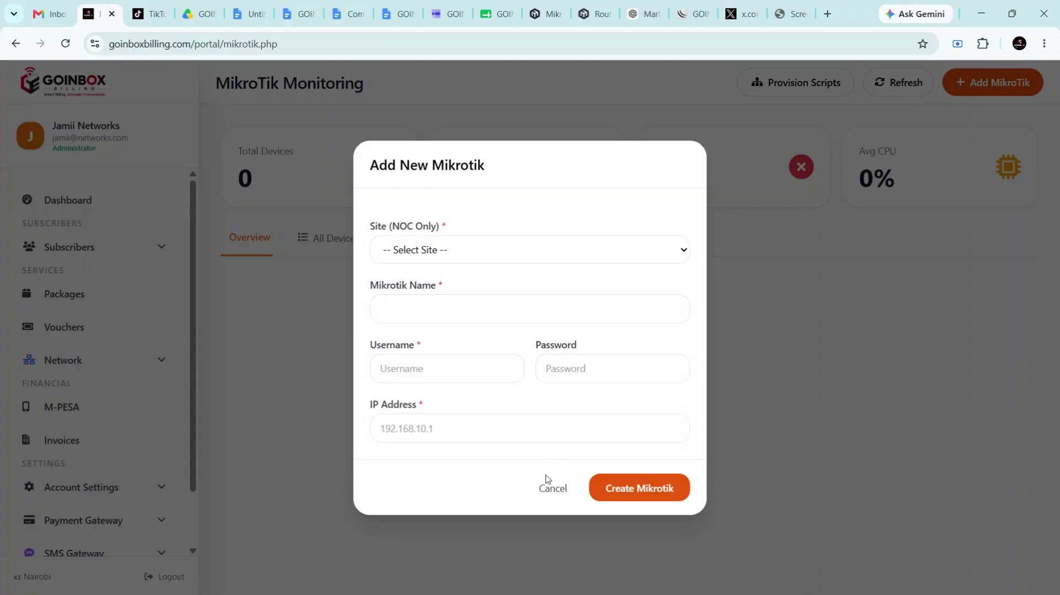
pyautogui.click(550, 486)
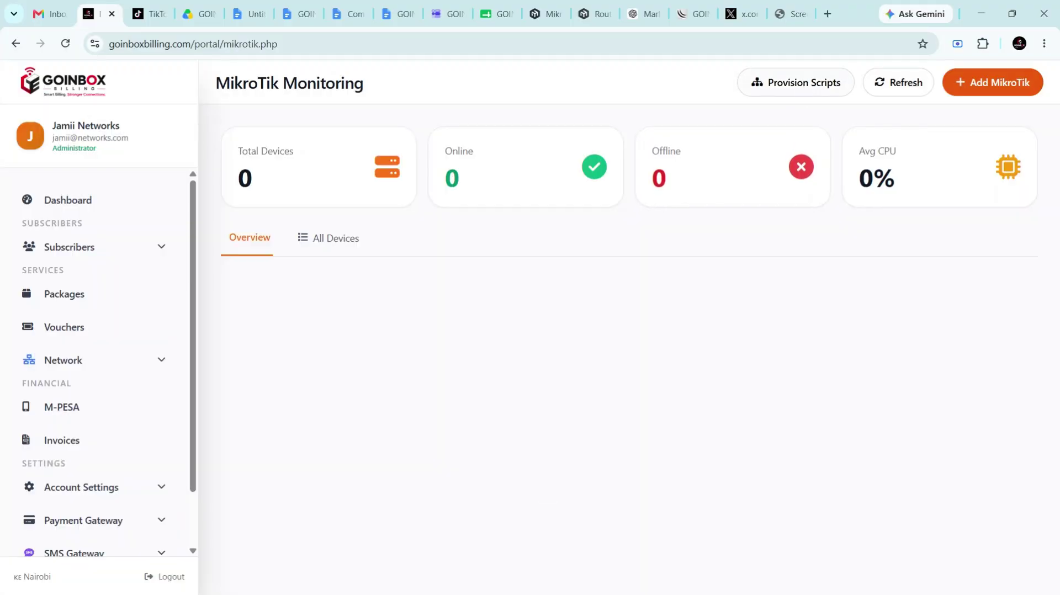
pyautogui.click(802, 90)
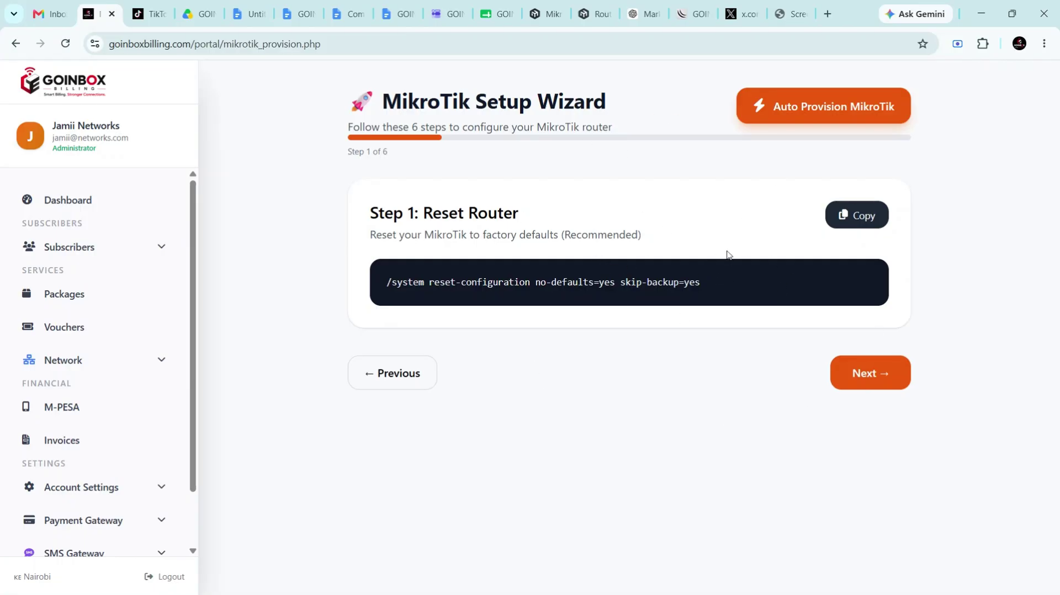
# Advance the setup wizard through Create Super Admin to Choose Service Type
pyautogui.click(843, 372)
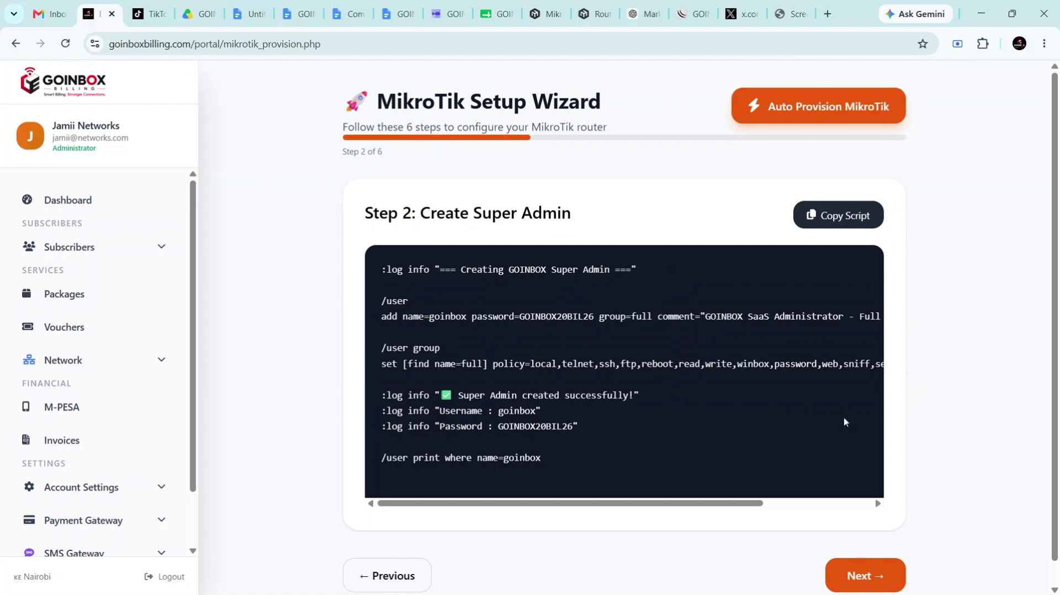
pyautogui.scroll(-1, 844, 422)
pyautogui.click(839, 548)
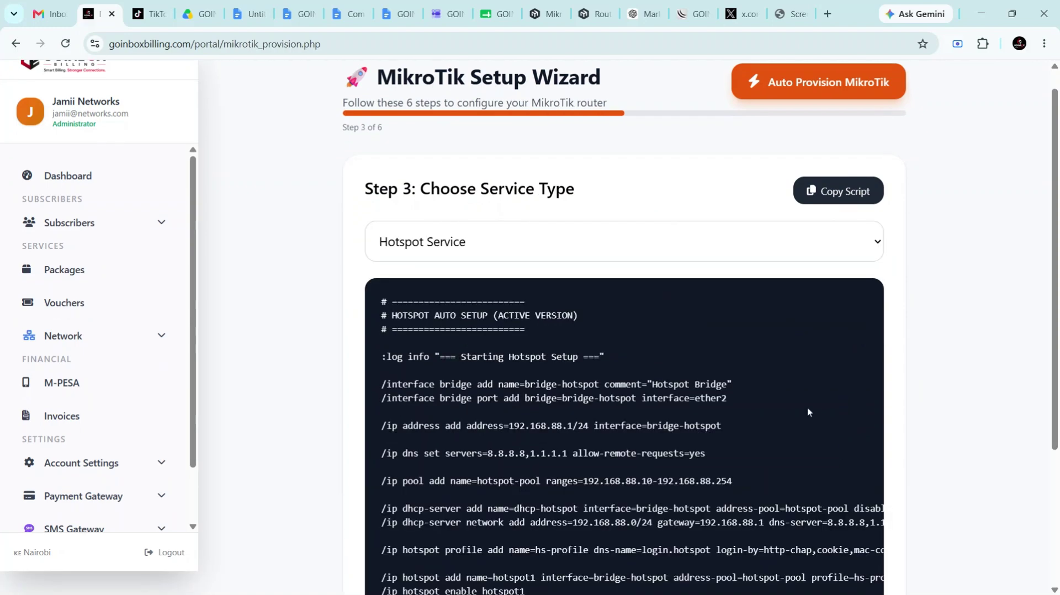
pyautogui.scroll(1, 807, 412)
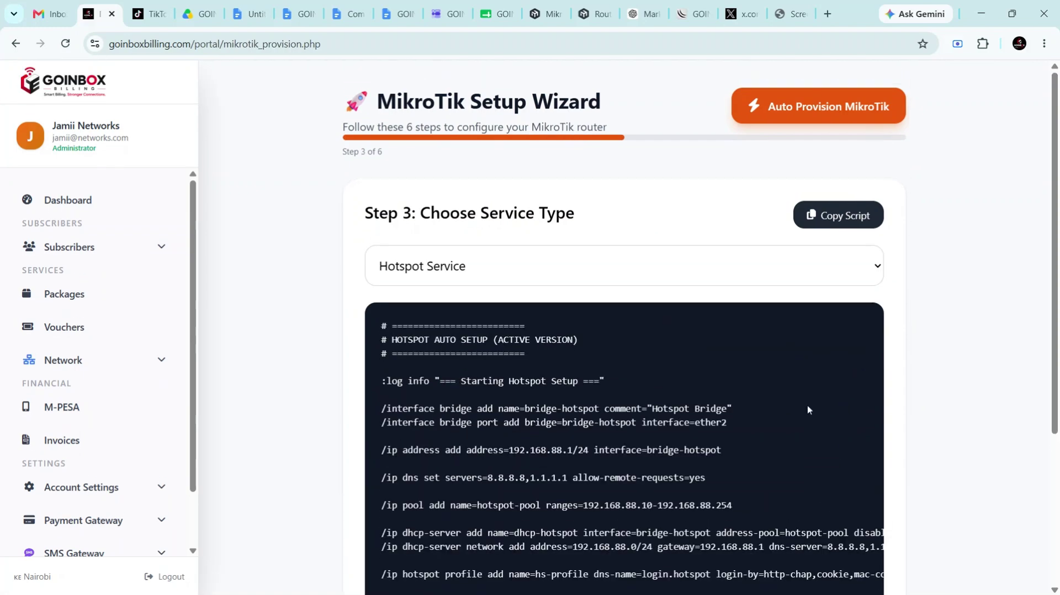
# Switch to MikroTik Auto Provision and check the router list, which is empty
pyautogui.click(787, 123)
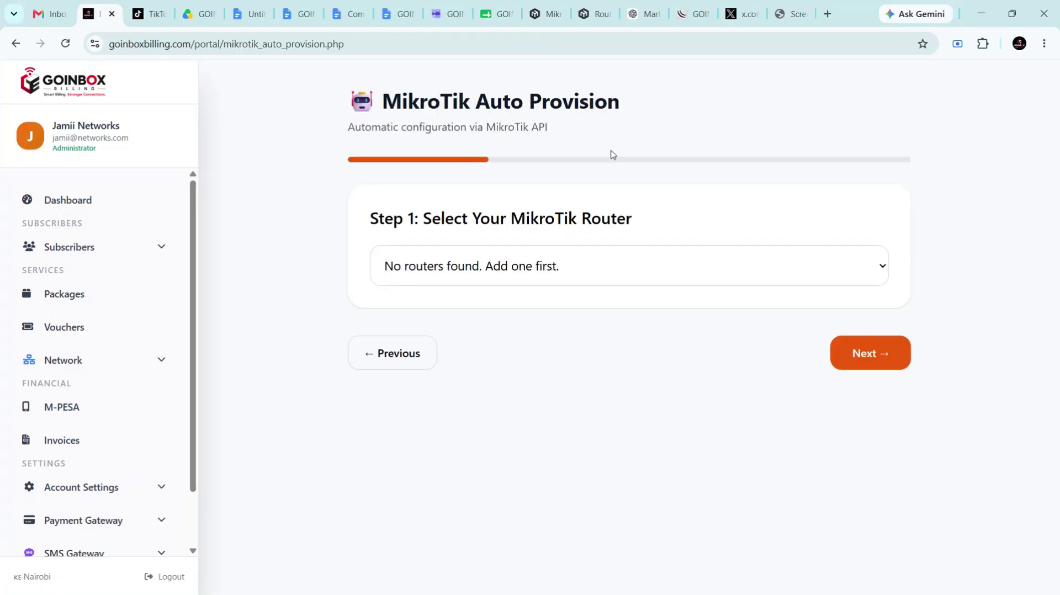
pyautogui.click(527, 269)
pyautogui.click(552, 327)
pyautogui.scroll(-2, 161, 459)
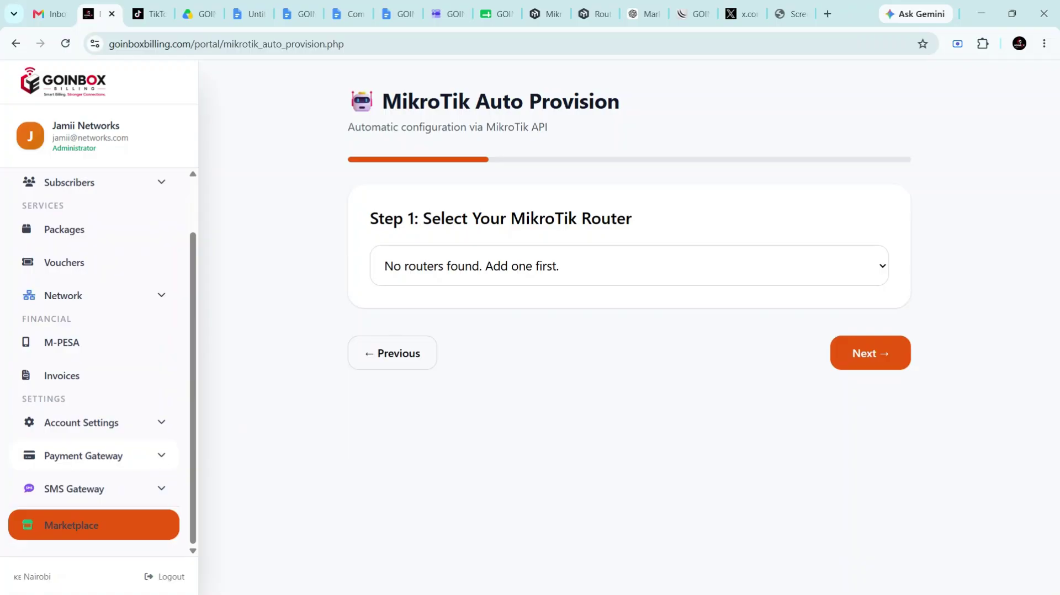
# Open M-PESA PayBill setup and move through its empty credential fields
pyautogui.click(158, 468)
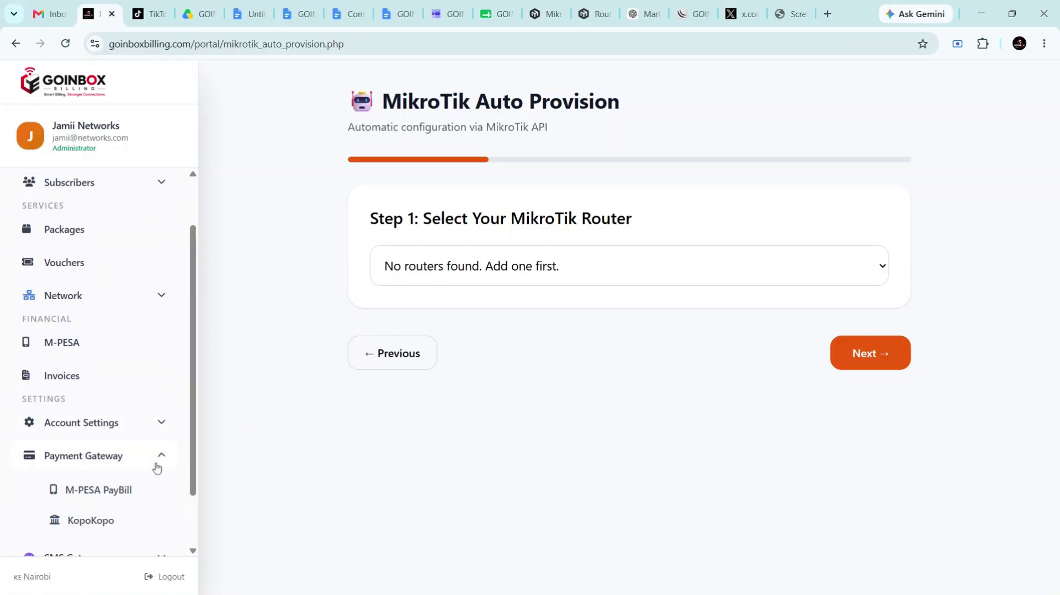
pyautogui.scroll(-2, 157, 467)
pyautogui.click(129, 421)
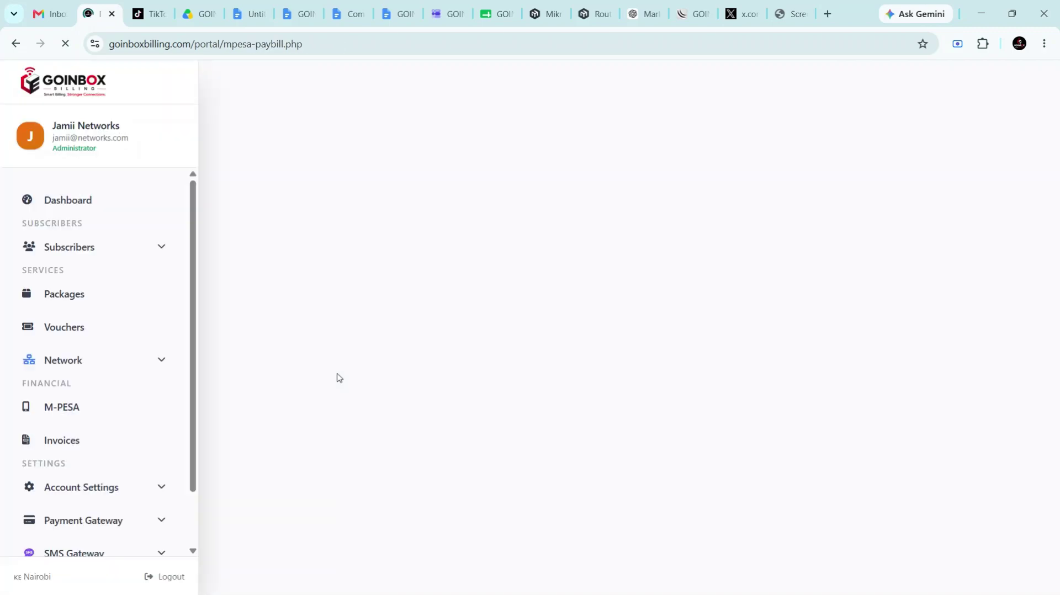
pyautogui.scroll(-5, 700, 416)
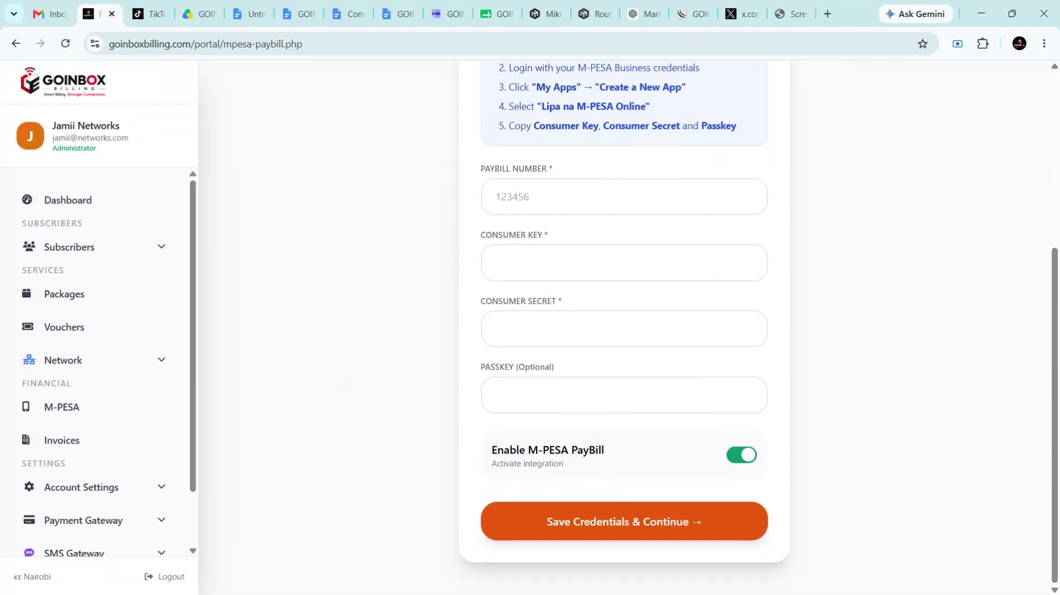
pyautogui.click(591, 197)
pyautogui.press('Tab')
pyautogui.press('Tab')
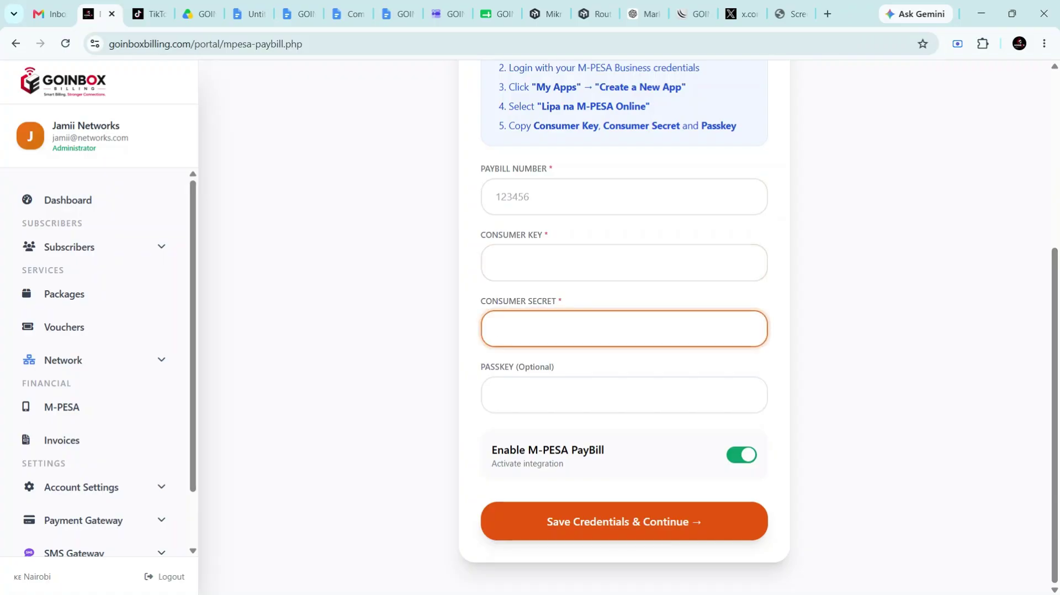
pyautogui.press('Tab')
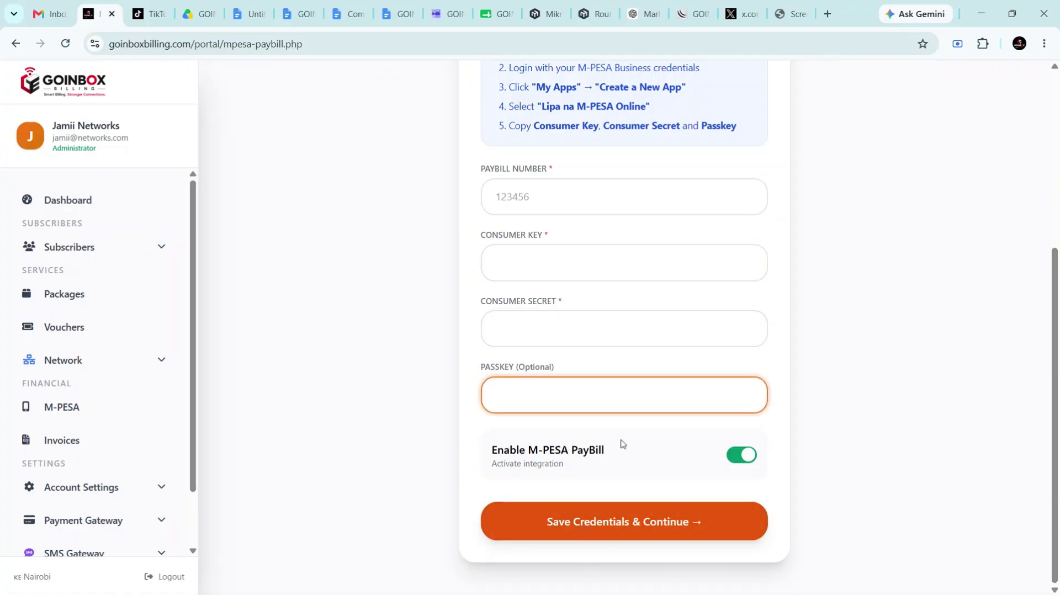
pyautogui.scroll(5, 620, 442)
# Step through Callback URLs, Test, and Finish, returning to the Test STK Push step
pyautogui.click(578, 177)
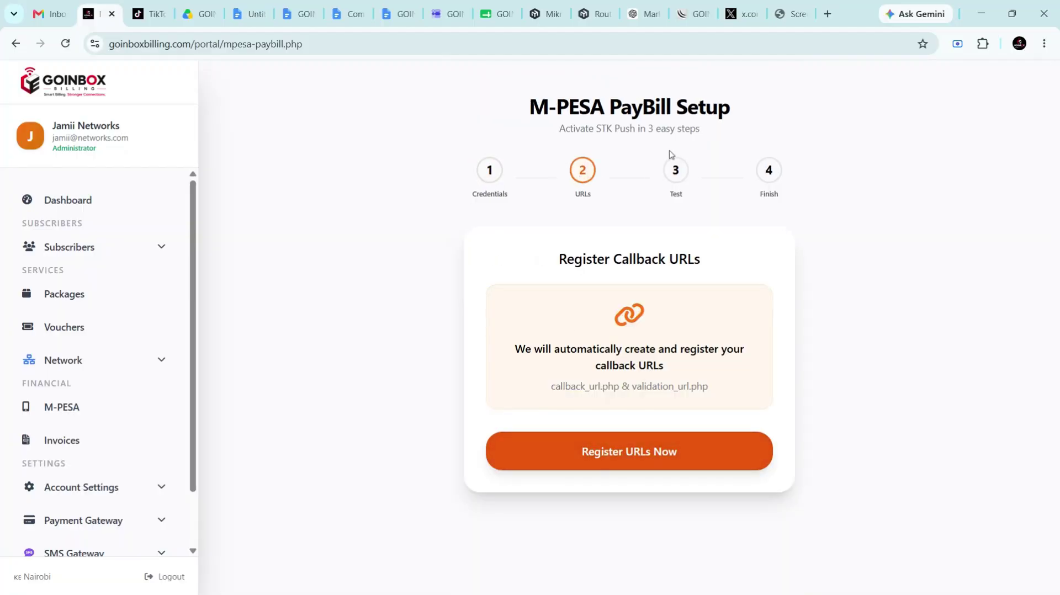
pyautogui.click(677, 169)
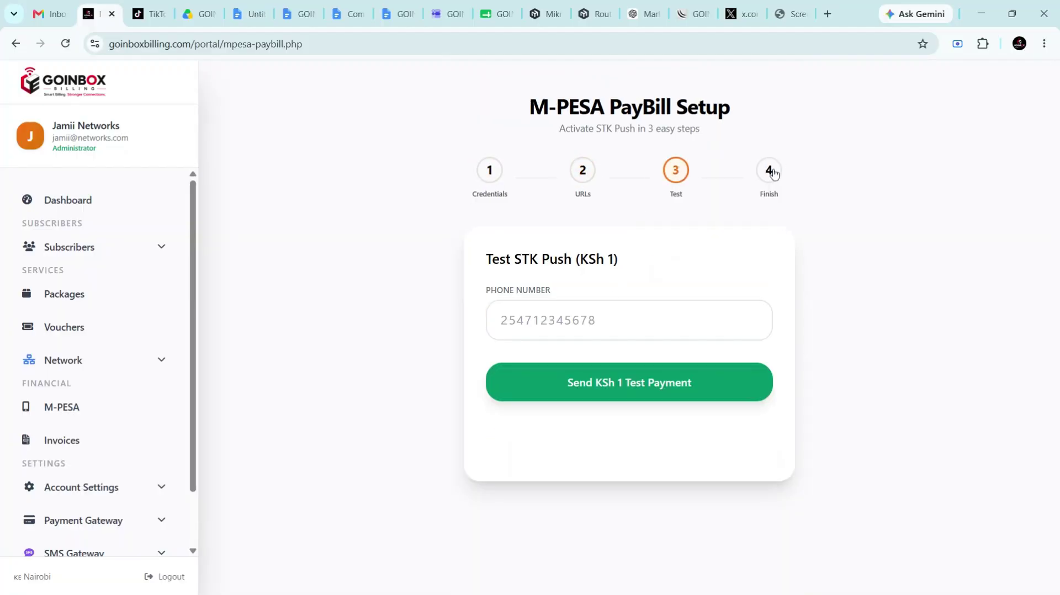
pyautogui.click(768, 170)
pyautogui.click(678, 174)
pyautogui.scroll(-1, 117, 444)
pyautogui.scroll(-1, 117, 446)
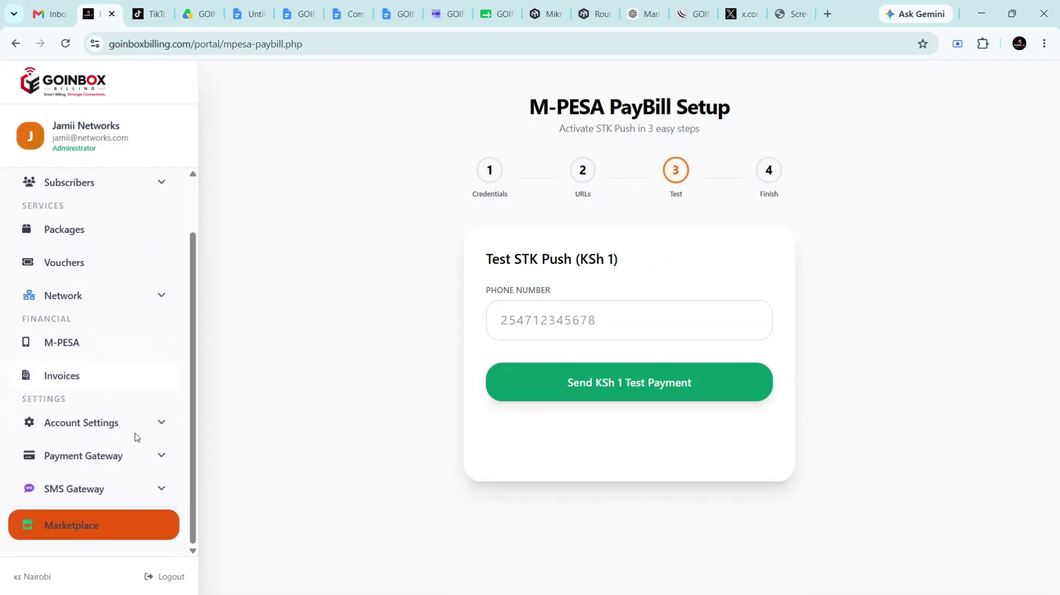
pyautogui.click(158, 457)
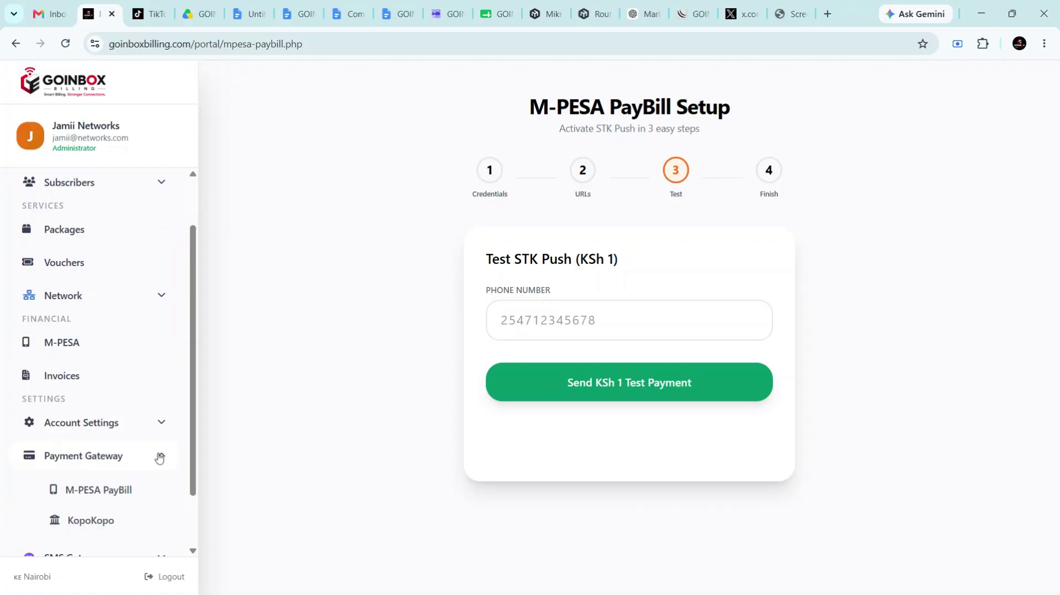
pyautogui.scroll(-1, 144, 456)
# Open KopoKopo Setup, try the Till Number and STK Till Number fields, and expand Account Settings
pyautogui.click(122, 453)
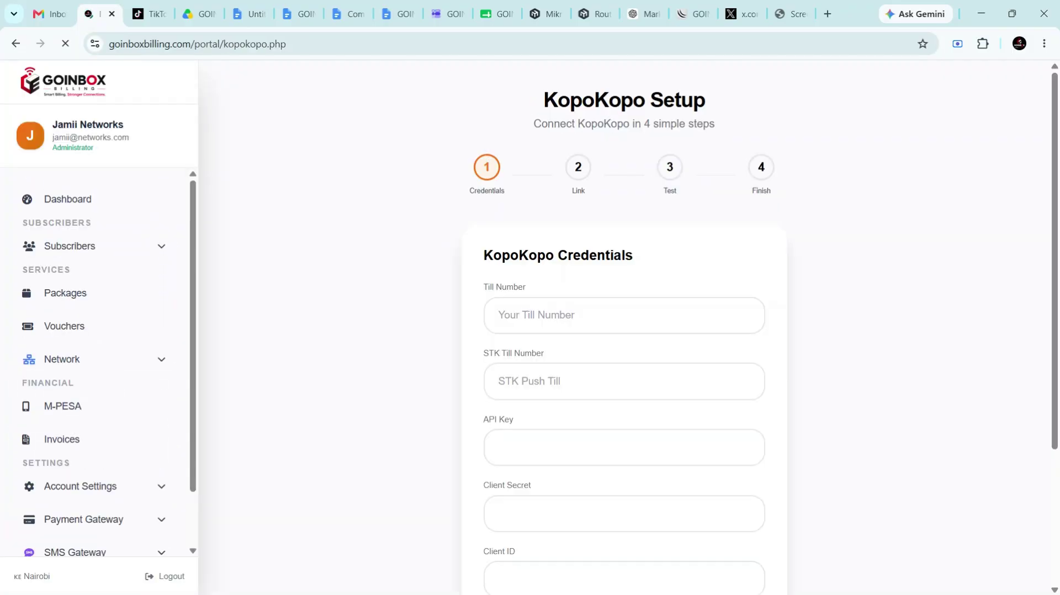
pyautogui.scroll(-3, 624, 326)
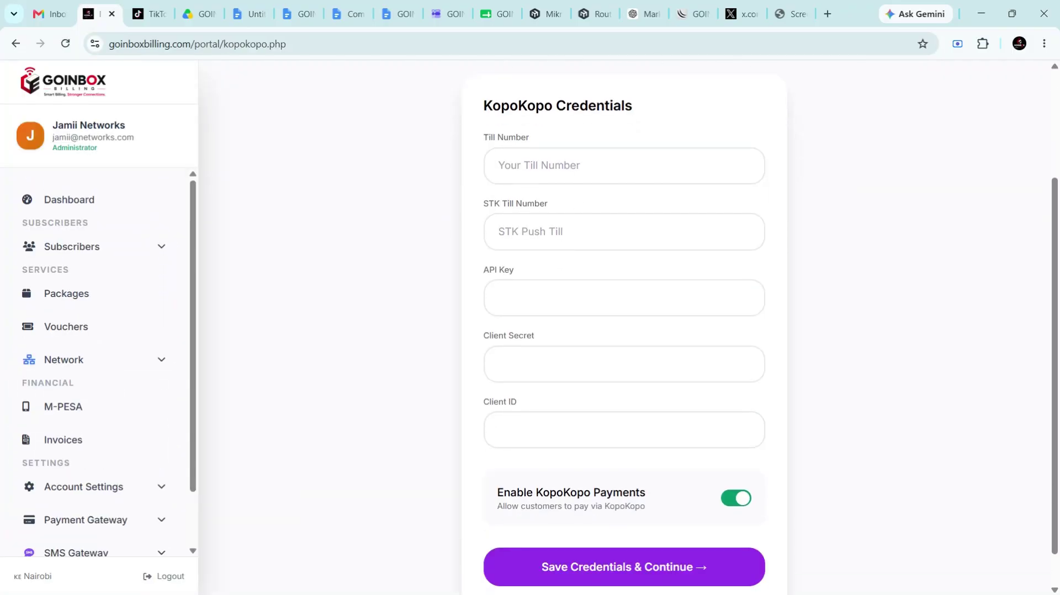
pyautogui.click(624, 166)
pyautogui.click(624, 232)
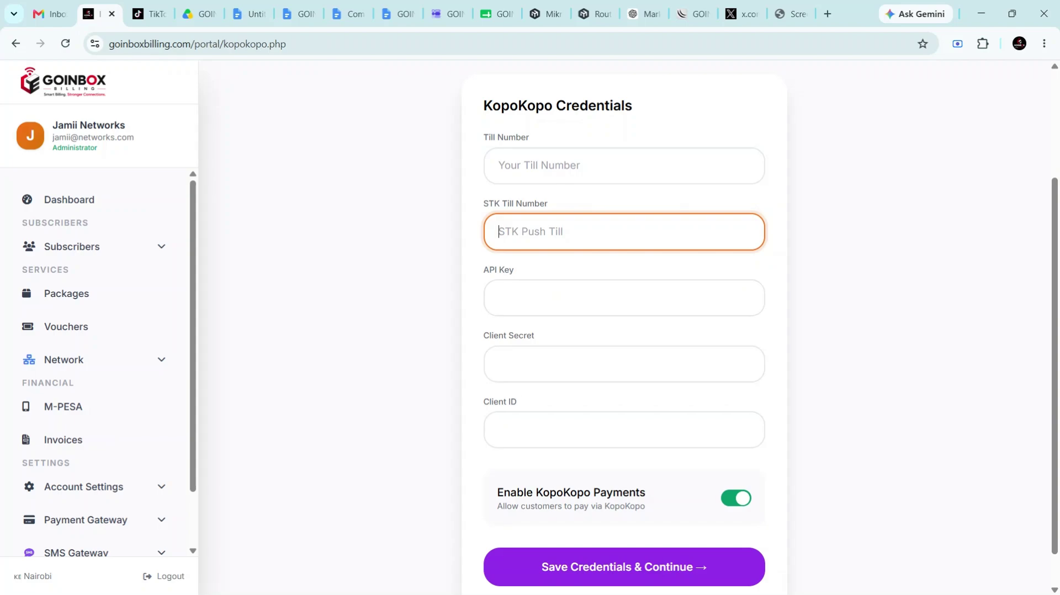
pyautogui.scroll(-1, 624, 326)
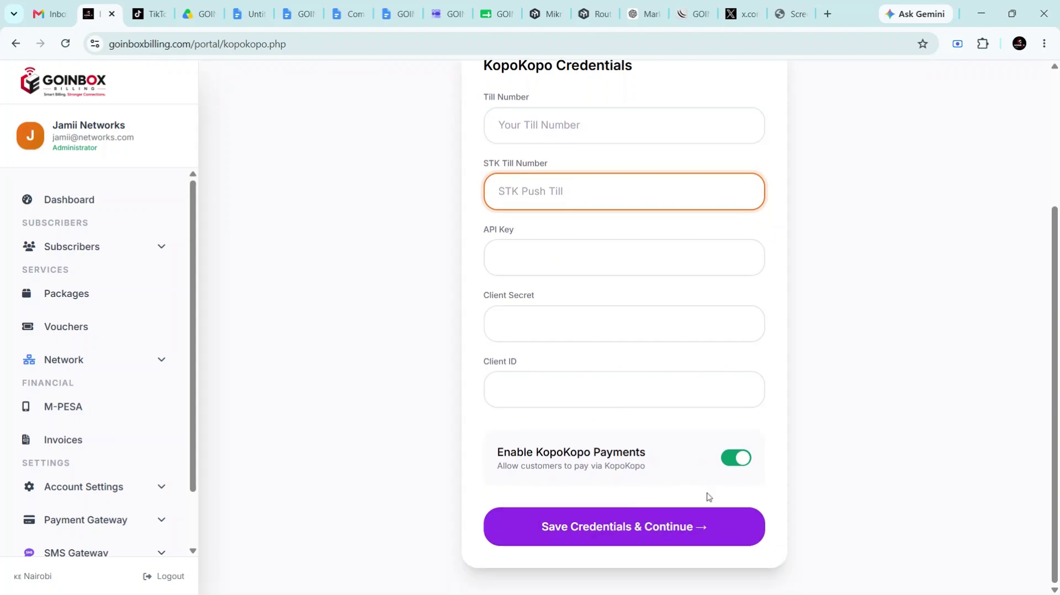
pyautogui.scroll(4, 674, 486)
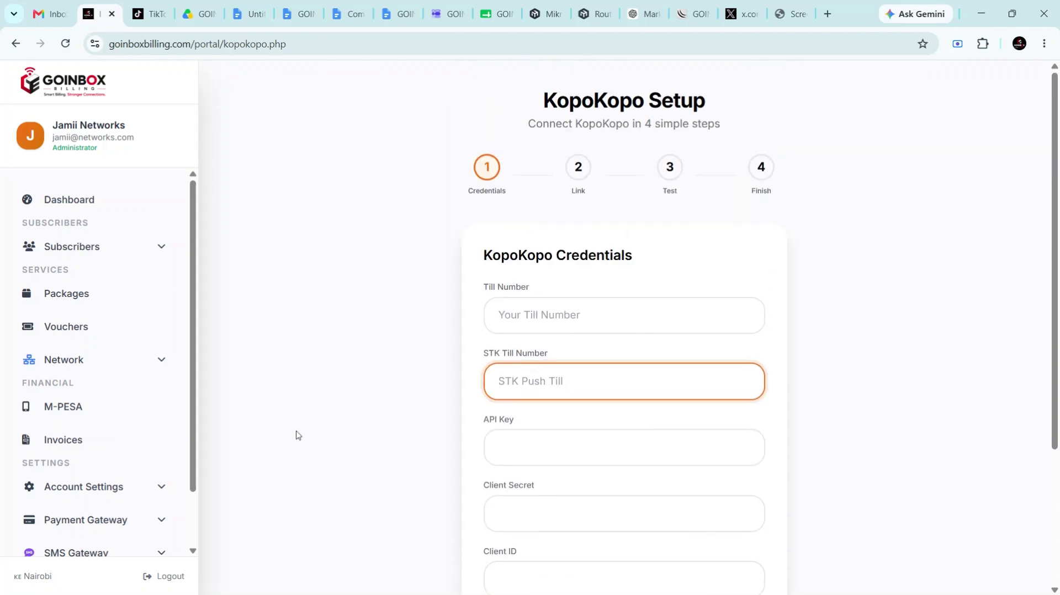
pyautogui.scroll(-1, 101, 464)
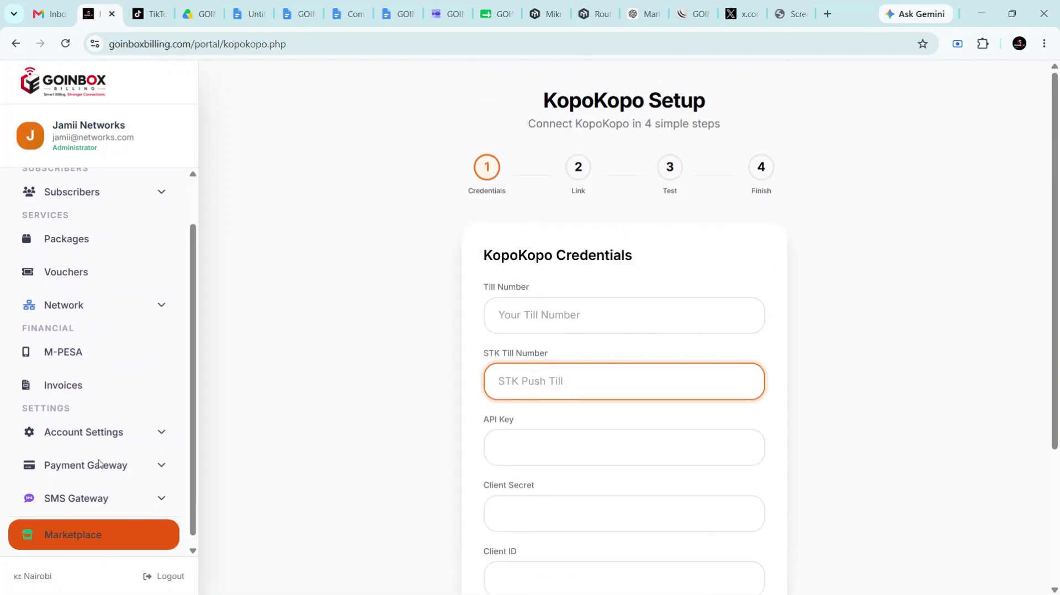
pyautogui.click(139, 424)
pyautogui.scroll(-1, 138, 424)
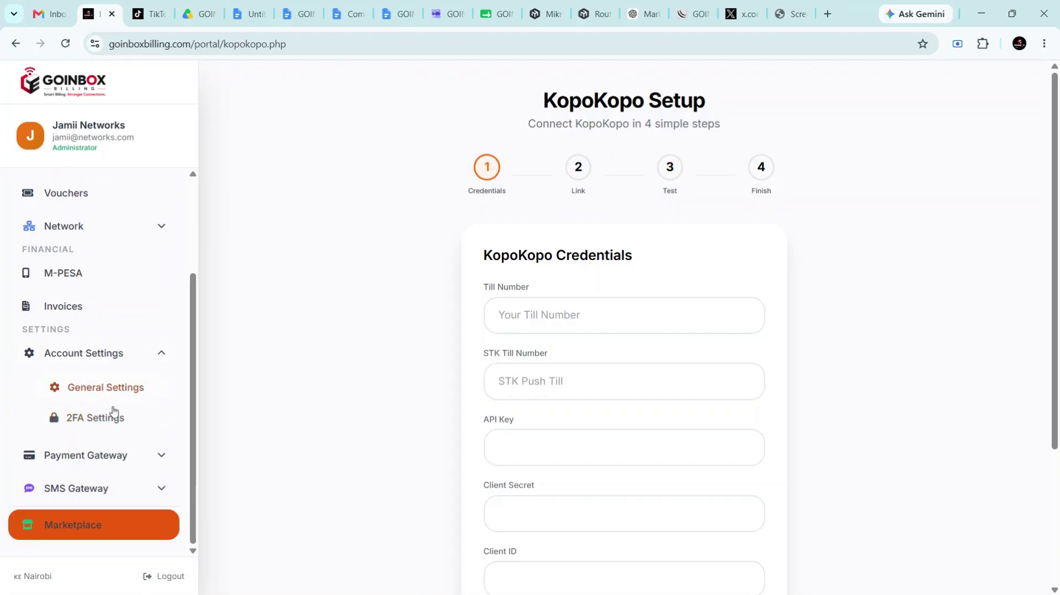
# On the 2FA Settings security page, enable two-factor authentication for all users and confirm
pyautogui.click(109, 418)
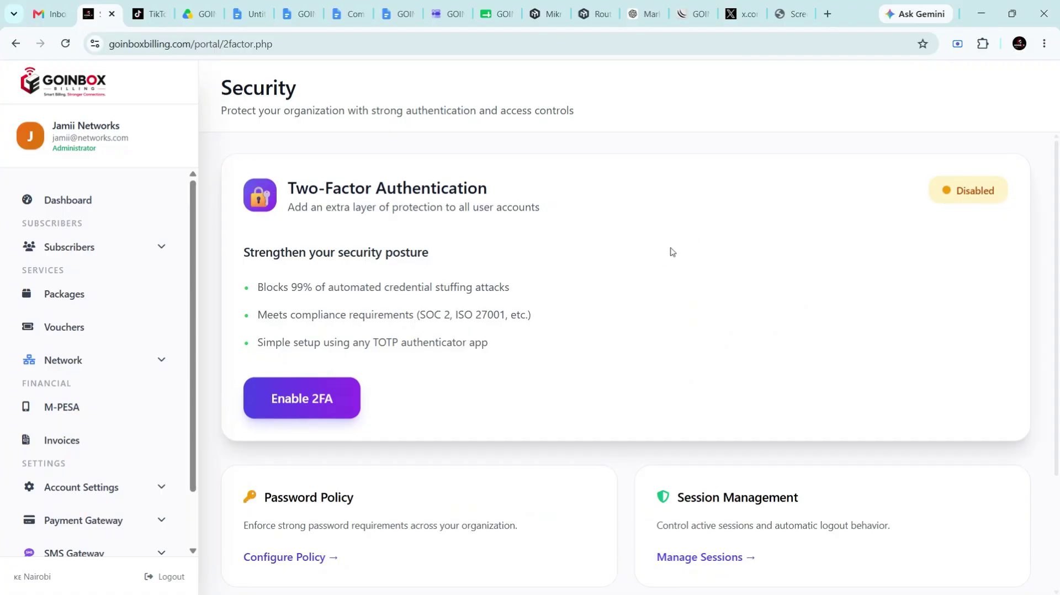
pyautogui.click(350, 392)
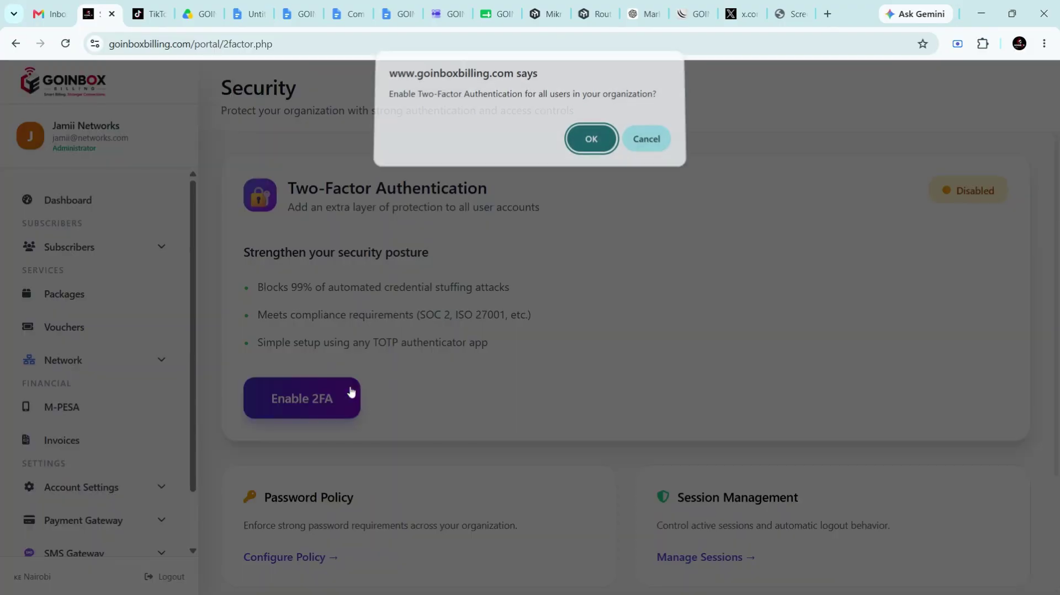
pyautogui.click(590, 148)
pyautogui.scroll(-2, 589, 340)
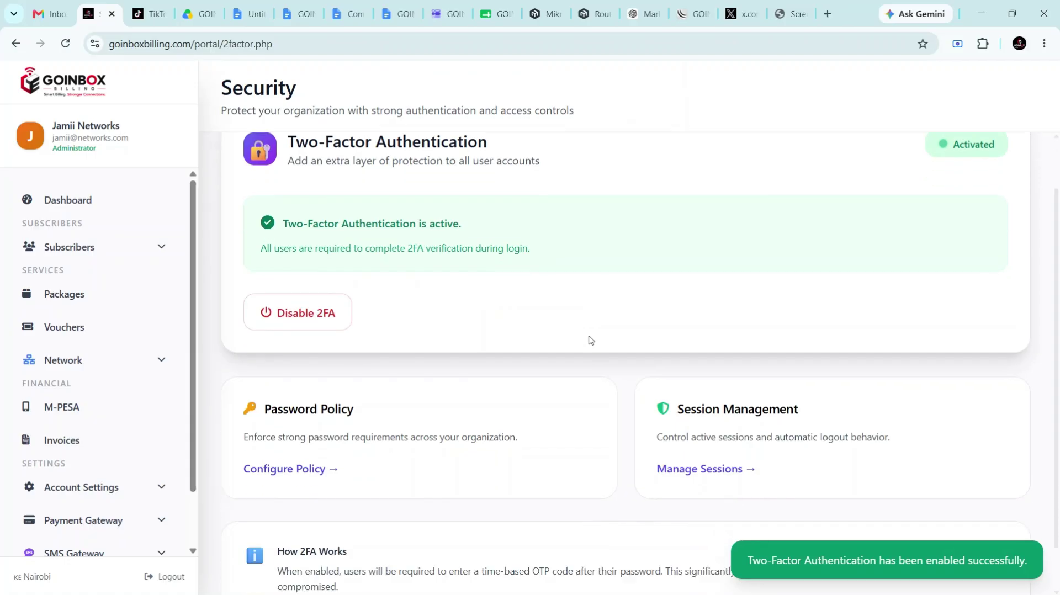
pyautogui.scroll(1, 590, 341)
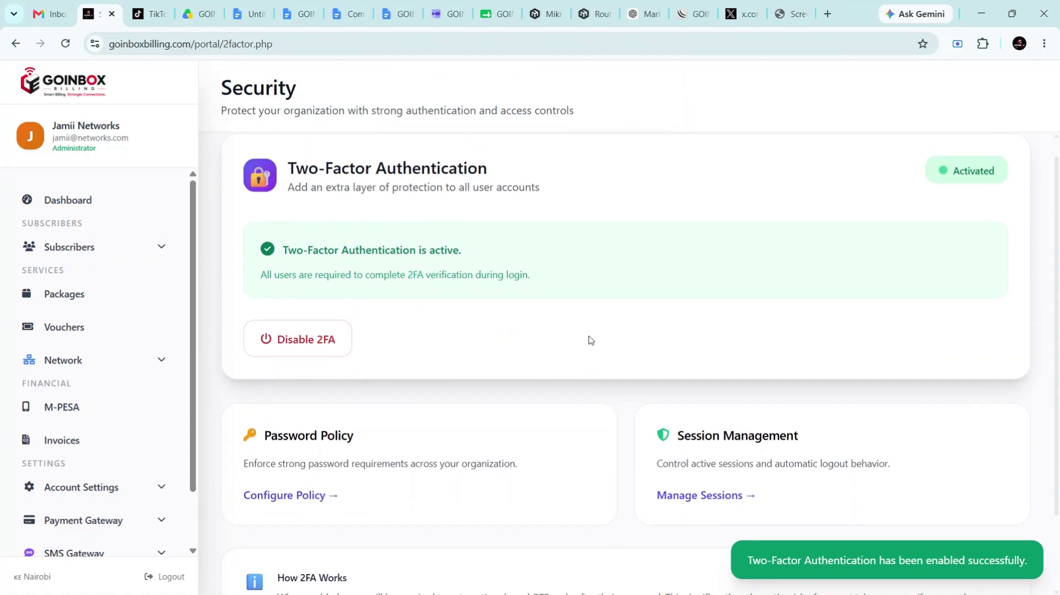
pyautogui.scroll(-2, 590, 341)
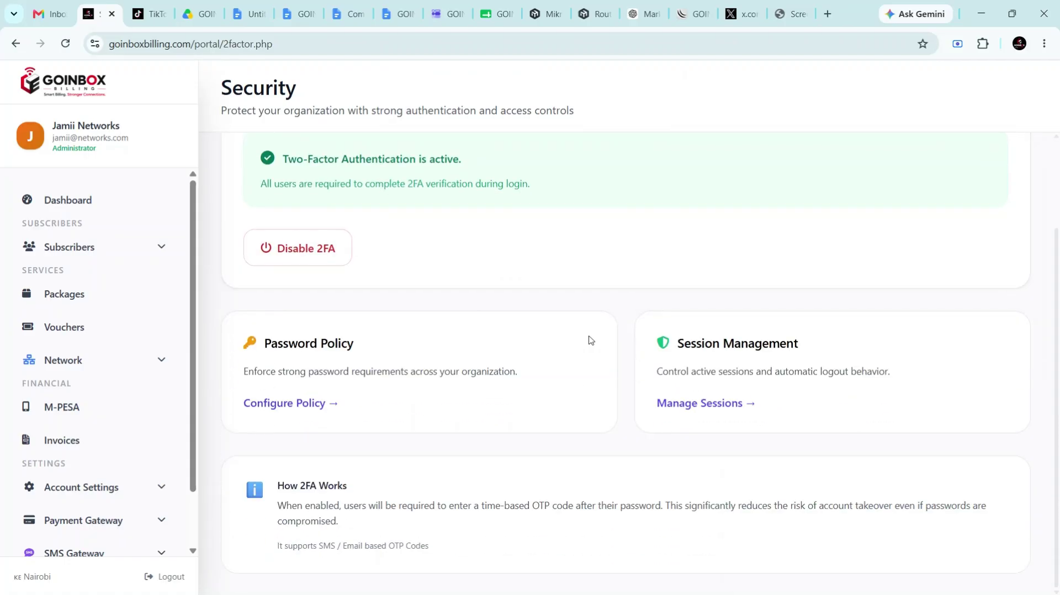
pyautogui.scroll(2, 467, 191)
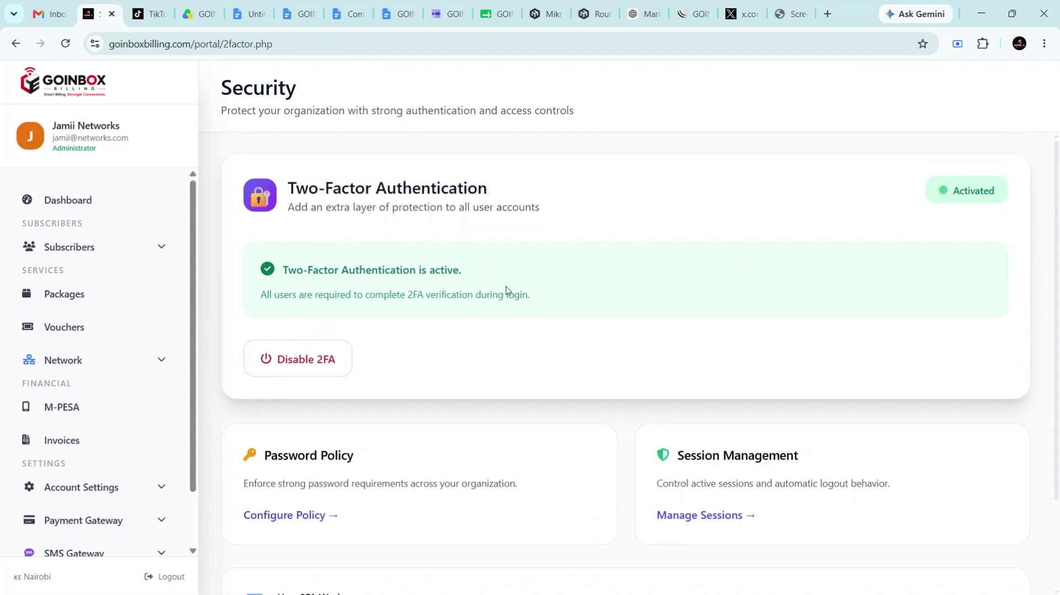
# Disable two-factor authentication for all users, then choose Logout from the sidebar
pyautogui.click(322, 359)
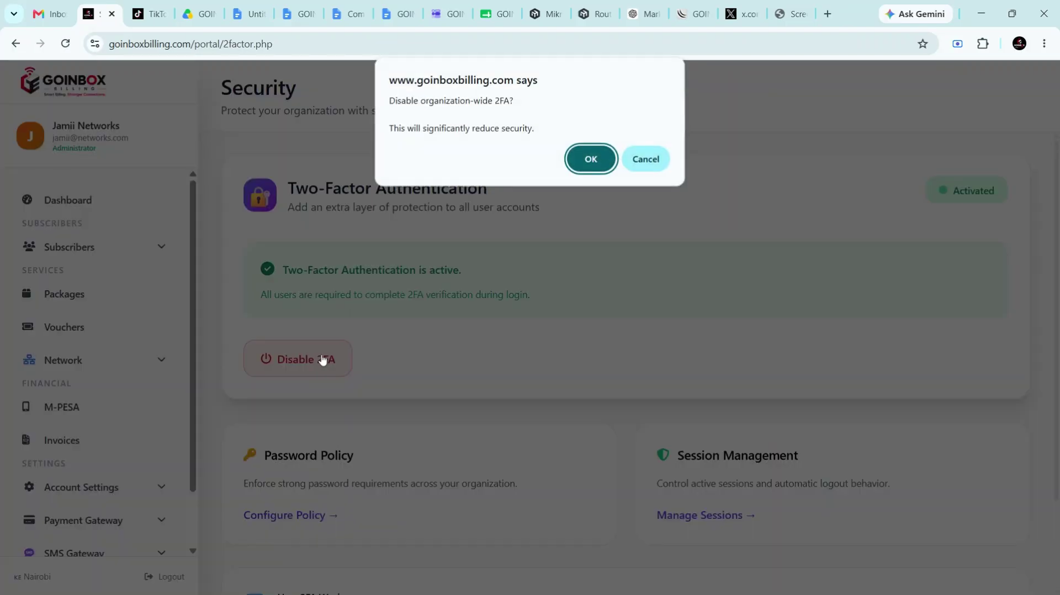
pyautogui.click(592, 160)
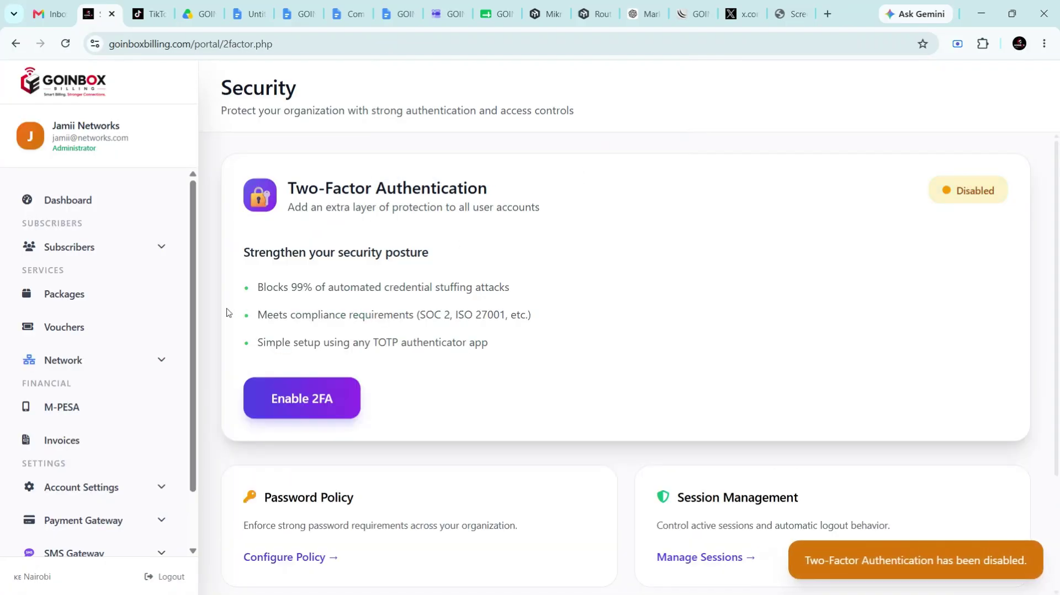
pyautogui.scroll(-3, 226, 312)
pyautogui.scroll(1, 226, 312)
pyautogui.scroll(2, 226, 312)
pyautogui.scroll(-1, 133, 285)
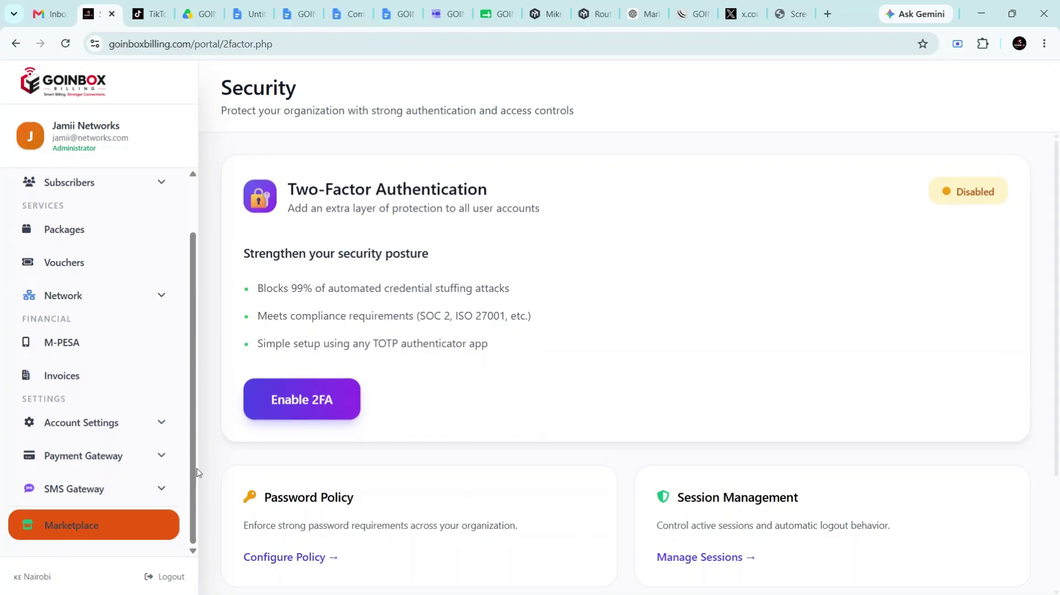
pyautogui.click(167, 576)
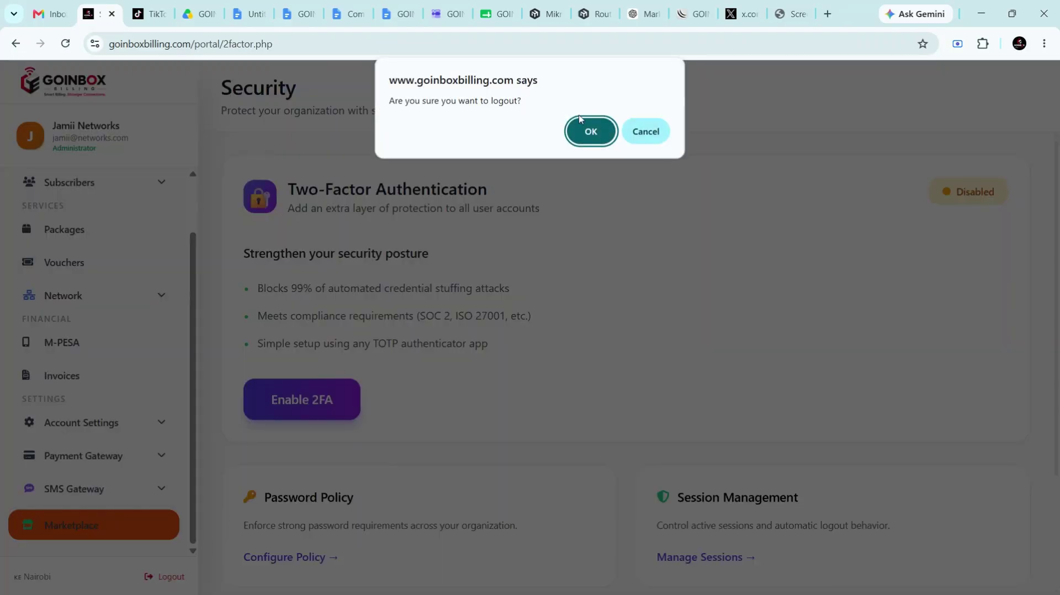